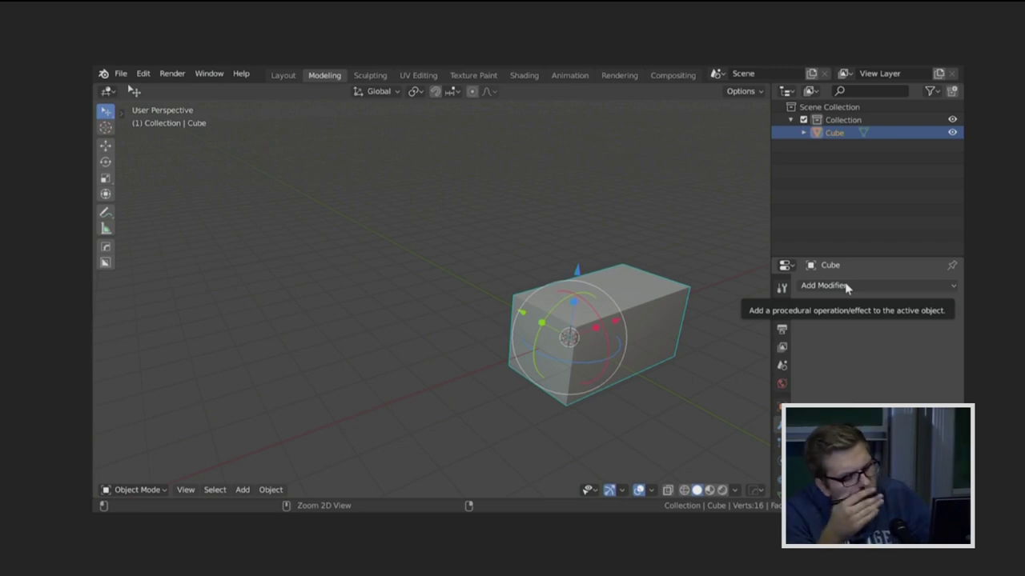
Stack two Screw modifiers on the cube: Z and X axes, 0° angle, 16.6 cm screw, 16 steps.
click(847, 286)
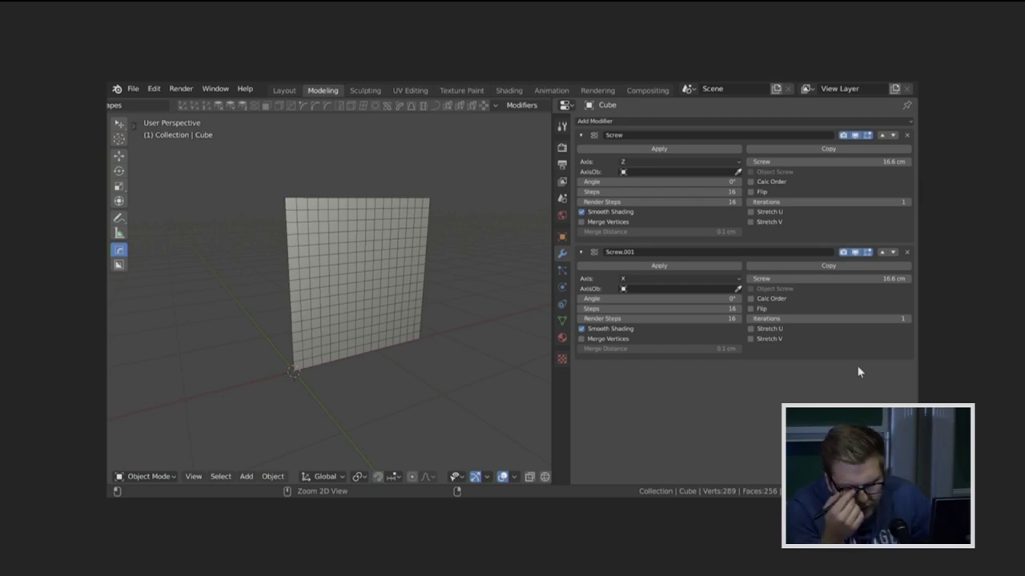
Add a Planar Decimate modifier to the grid sheet.
key(ctrl+shift+z)
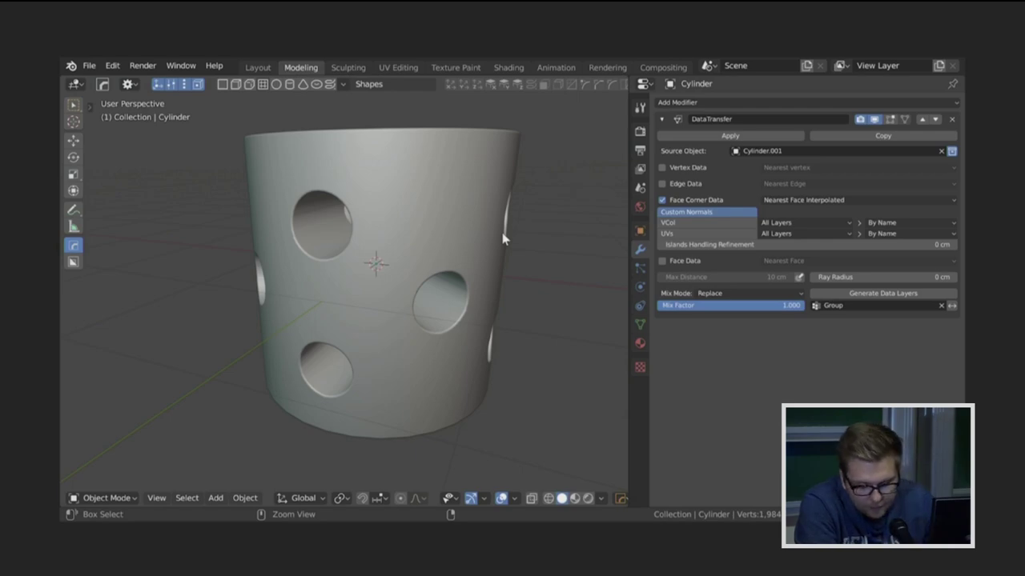
Switch the mesh into Edit Mode to begin the screw-and-wireframe grid plane.
key(Tab)
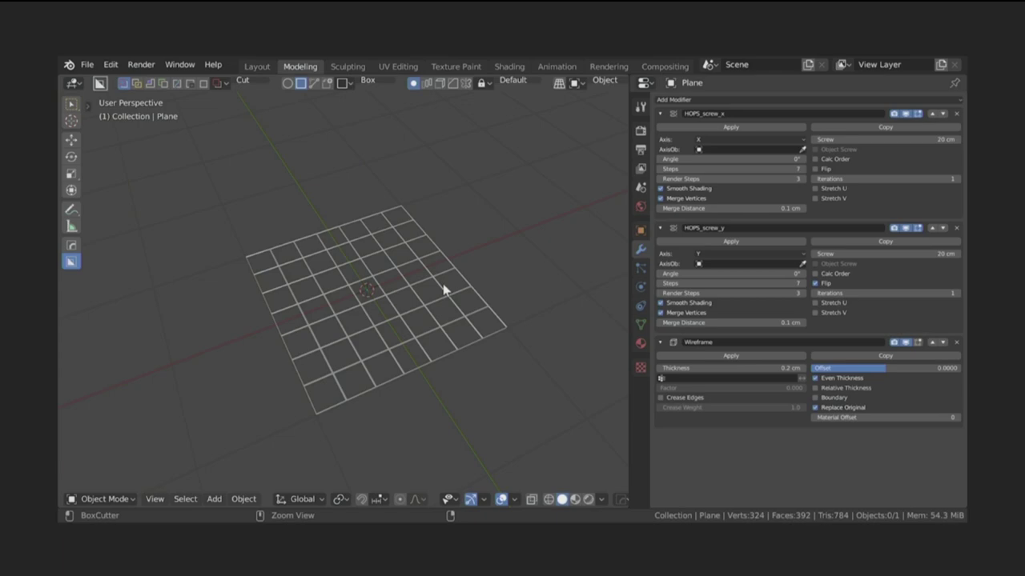
Add a Triangulate modifier to the grid plane and enable it in the viewport.
key(ctrl+t)
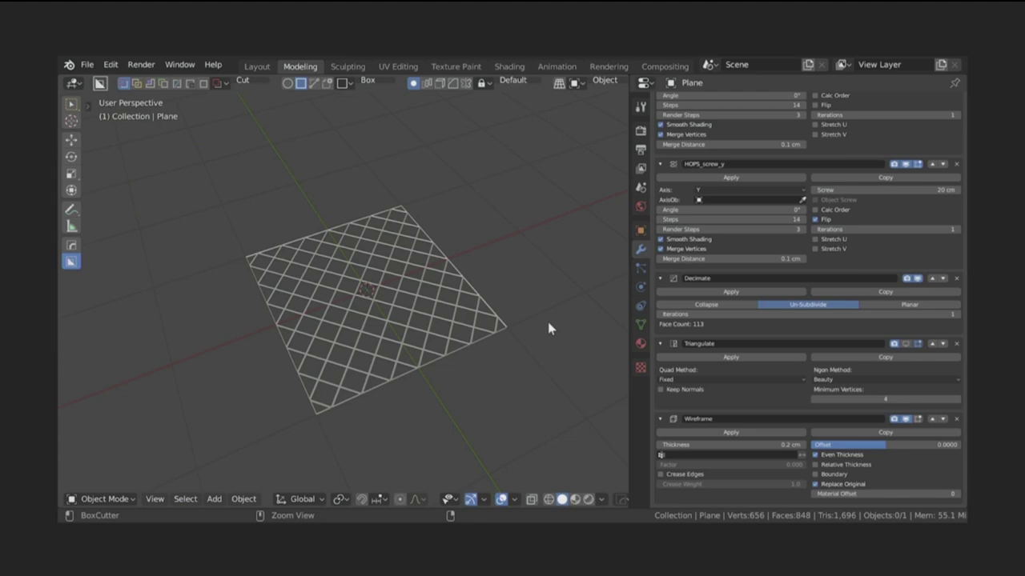
click(905, 343)
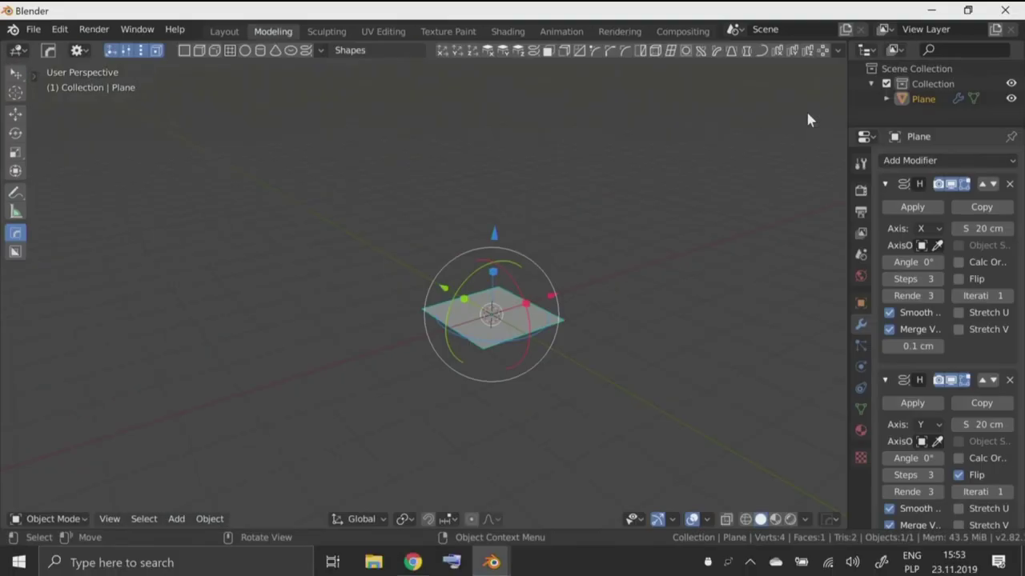
In the spring window, raise the HOPS_screw_z Screw height to 8 cm.
mouse_move(492, 563)
click(354, 447)
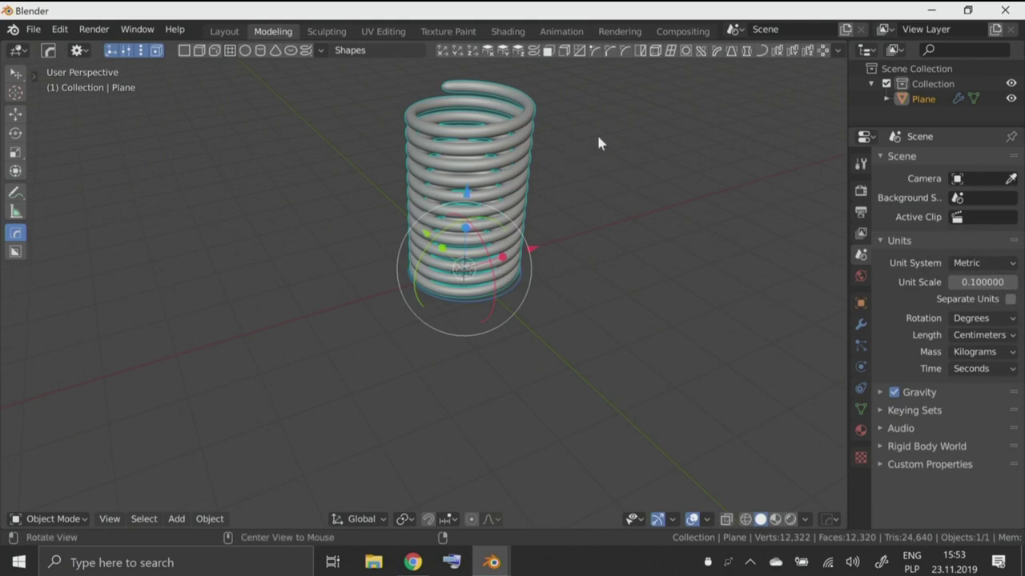
click(861, 323)
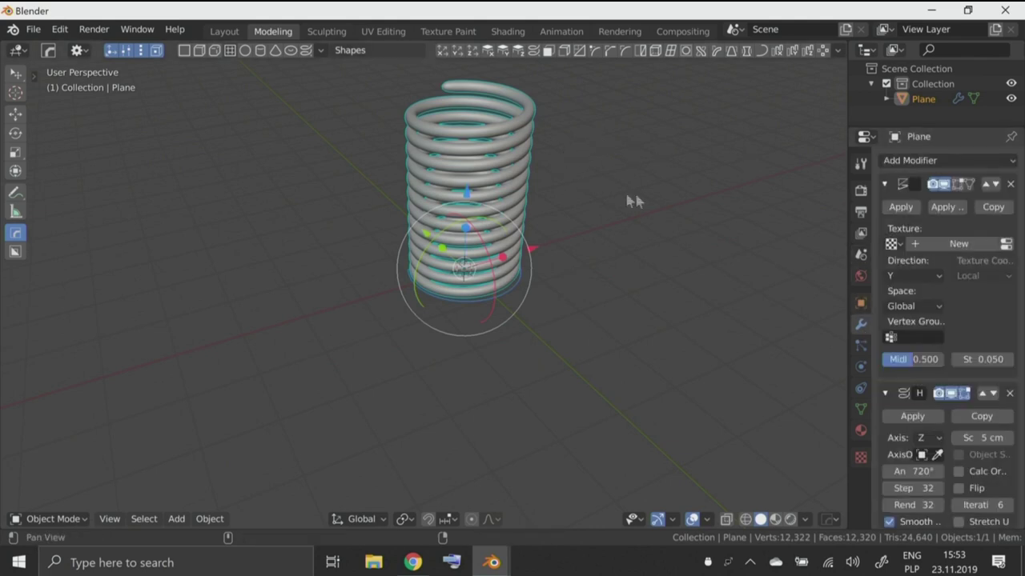
shift+middle_drag(625, 249, 634, 251)
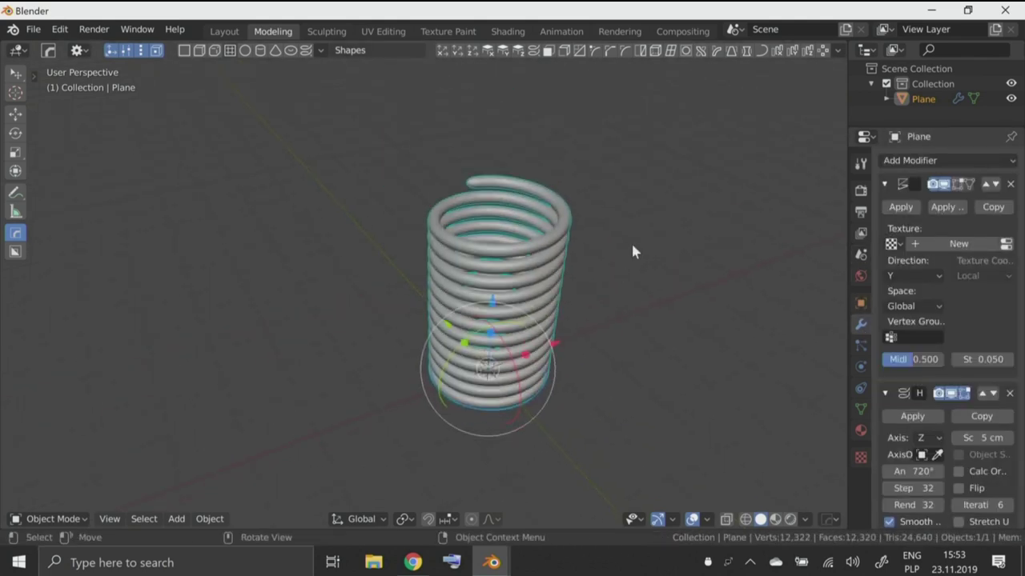
drag(846, 304, 637, 312)
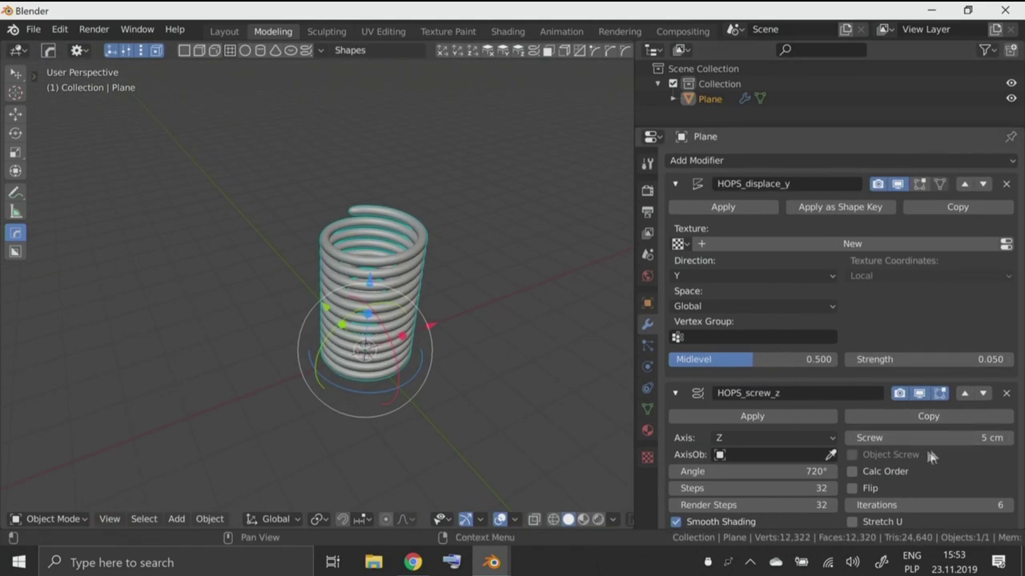
drag(935, 443, 941, 438)
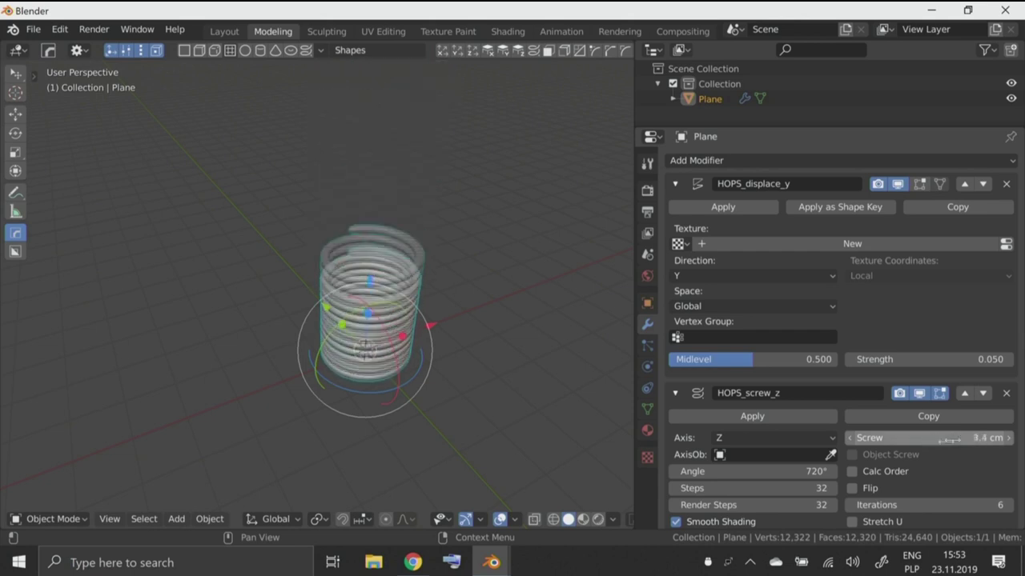
drag(963, 421, 945, 415)
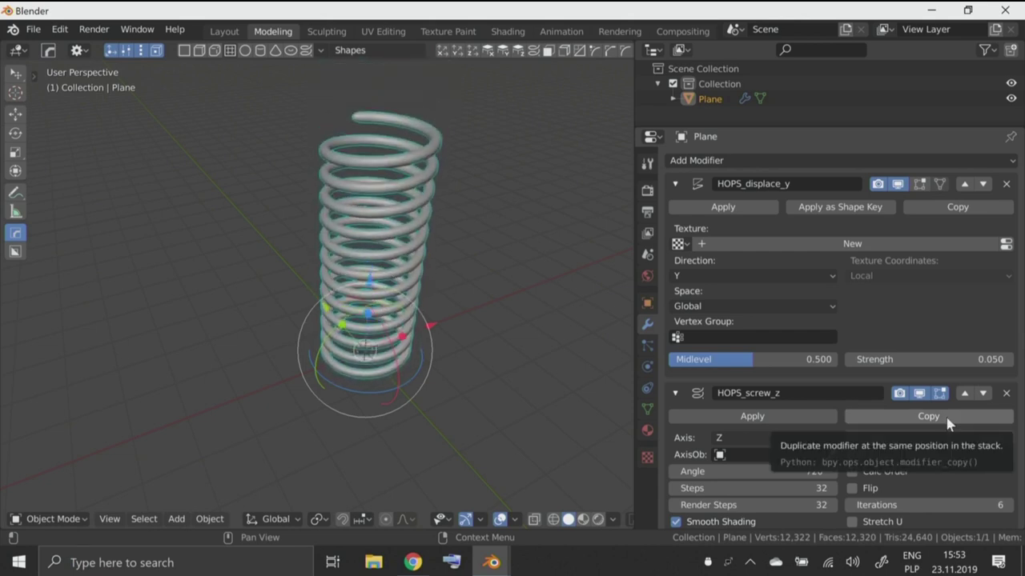
Toggle Edit Mode, then hide and re-show the HOPS_screw_z and HOPS_displace_y results.
key(Tab)
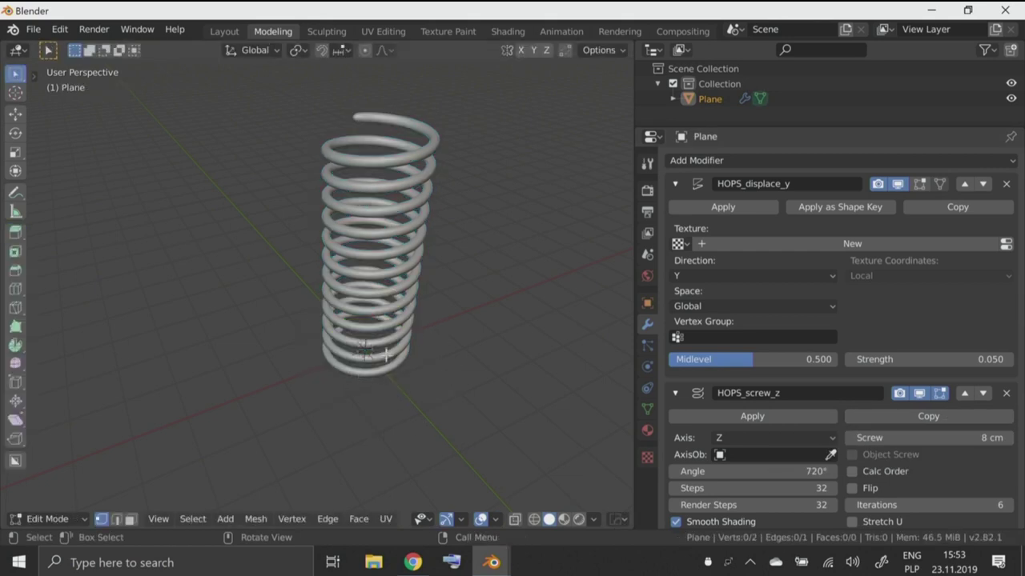
key(c)
key(Escape)
click(919, 393)
click(897, 184)
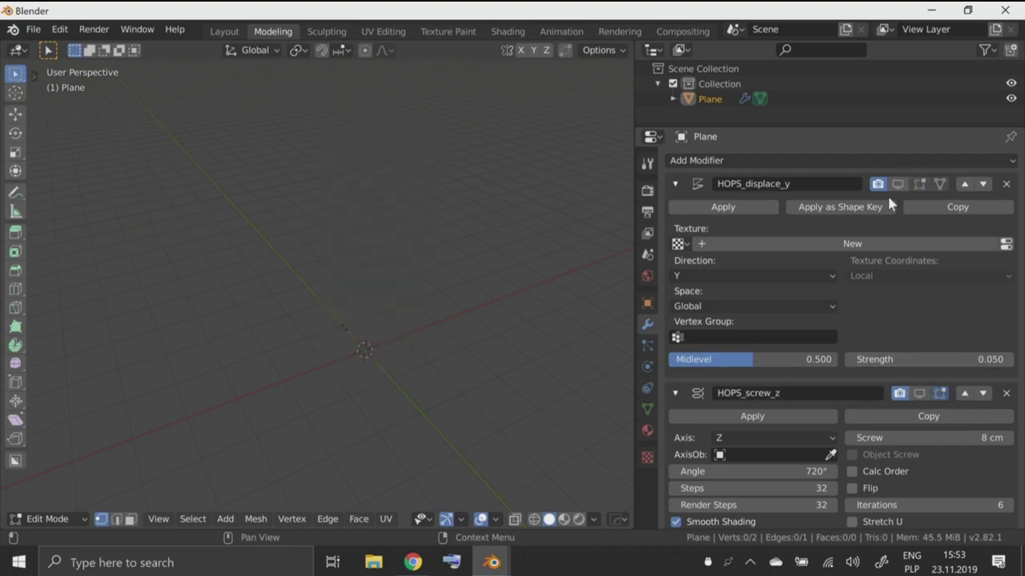
click(897, 184)
click(919, 393)
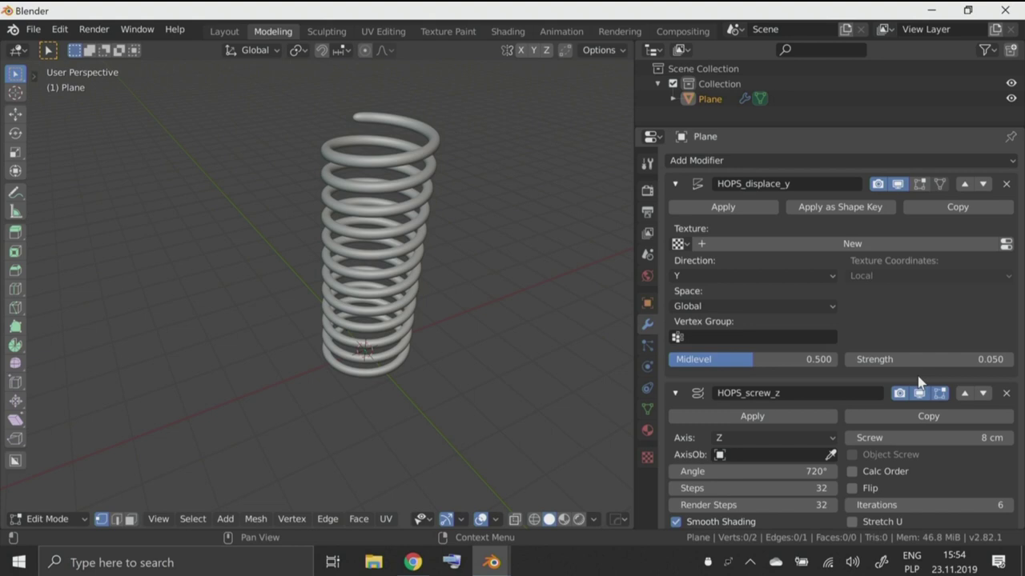
Switch to the 6.blend microphone window and orbit out until the whole mic setup shows.
click(492, 563)
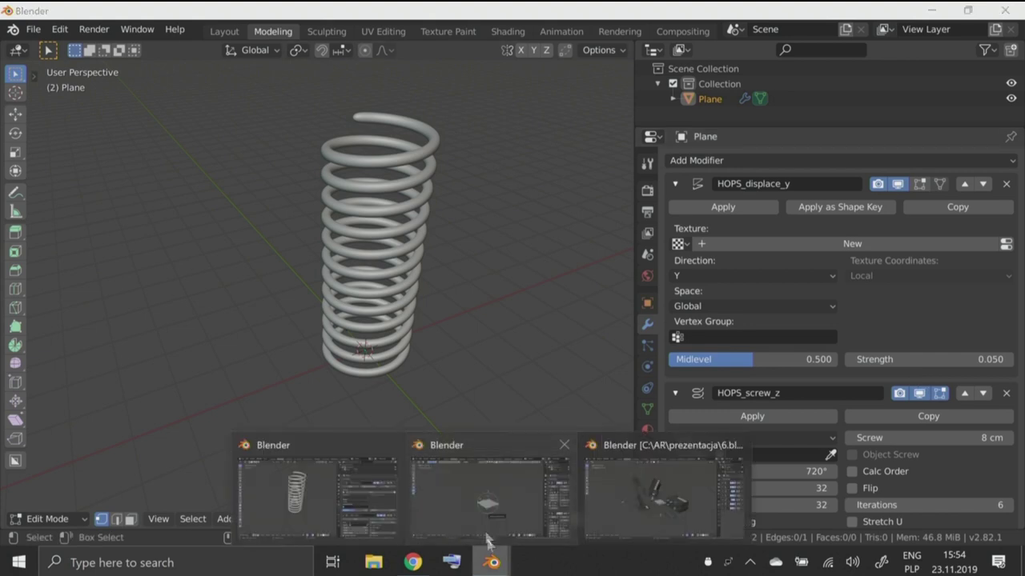
click(521, 449)
click(492, 562)
click(646, 445)
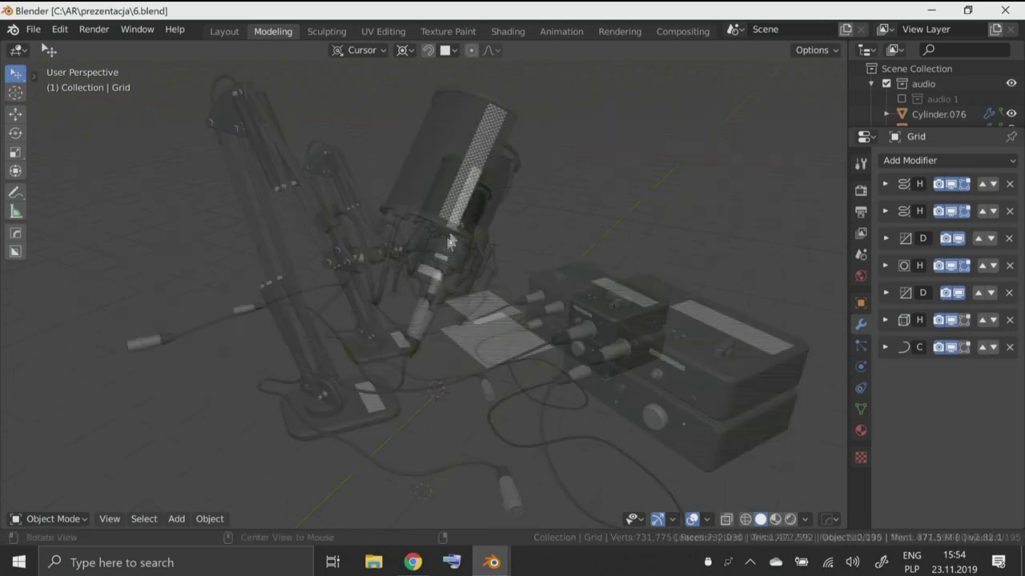
middle_drag(448, 242, 492, 220)
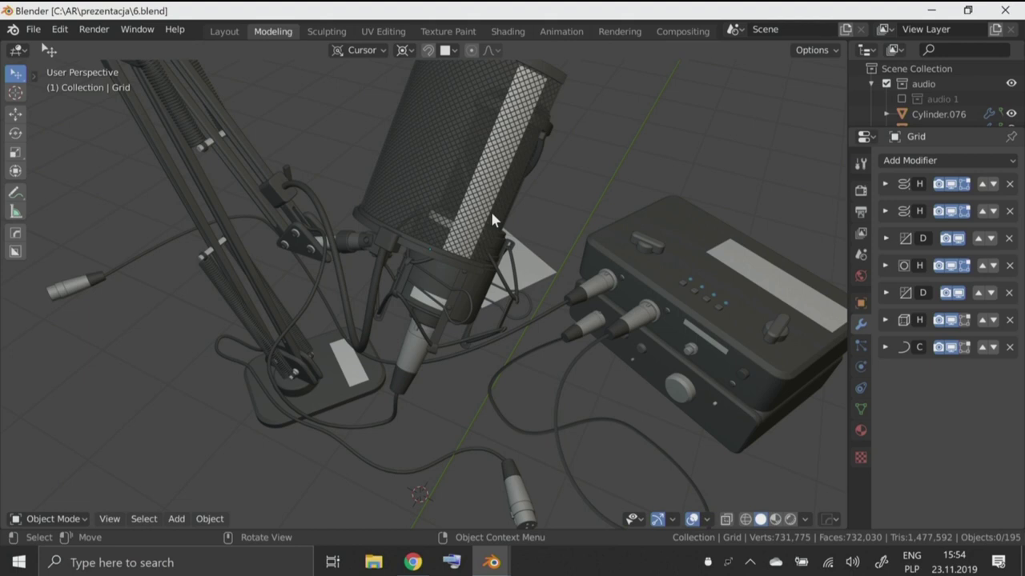
middle_drag(509, 240, 542, 290)
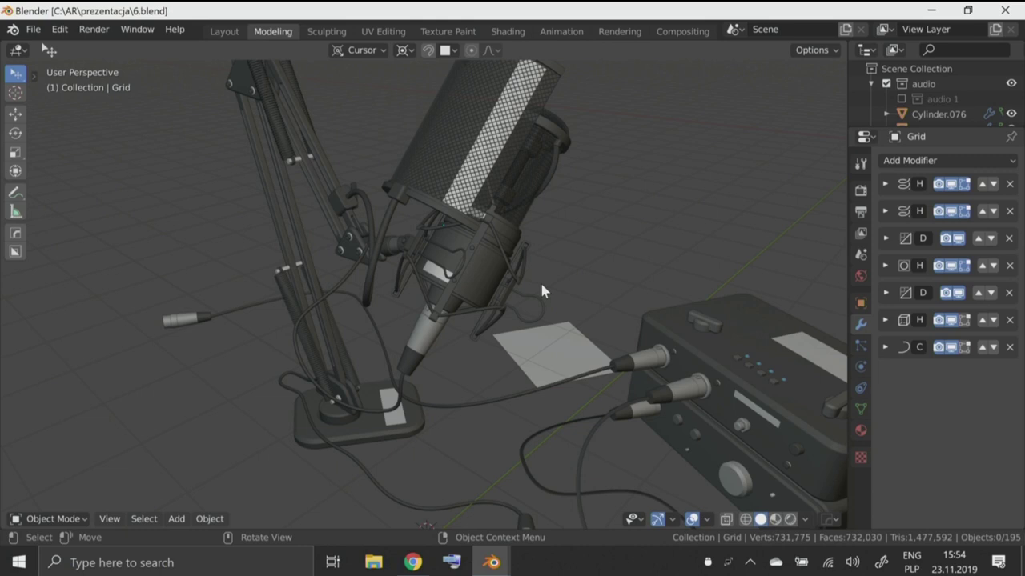
Select microphone body Cylinder.023 and widen the side panel to read its full modifier stack.
click(485, 270)
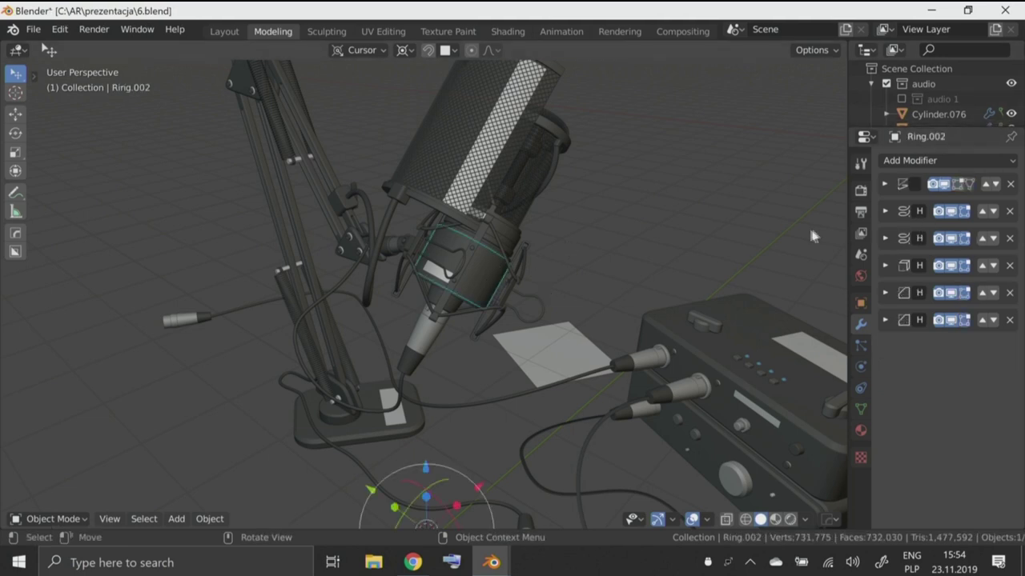
key(Tab)
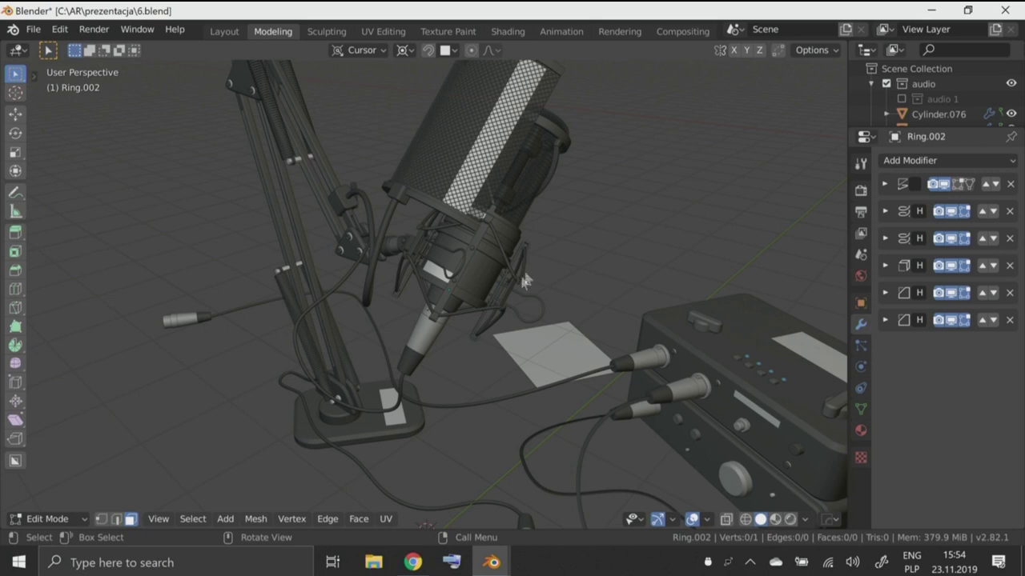
key(Tab)
click(430, 342)
key(Tab)
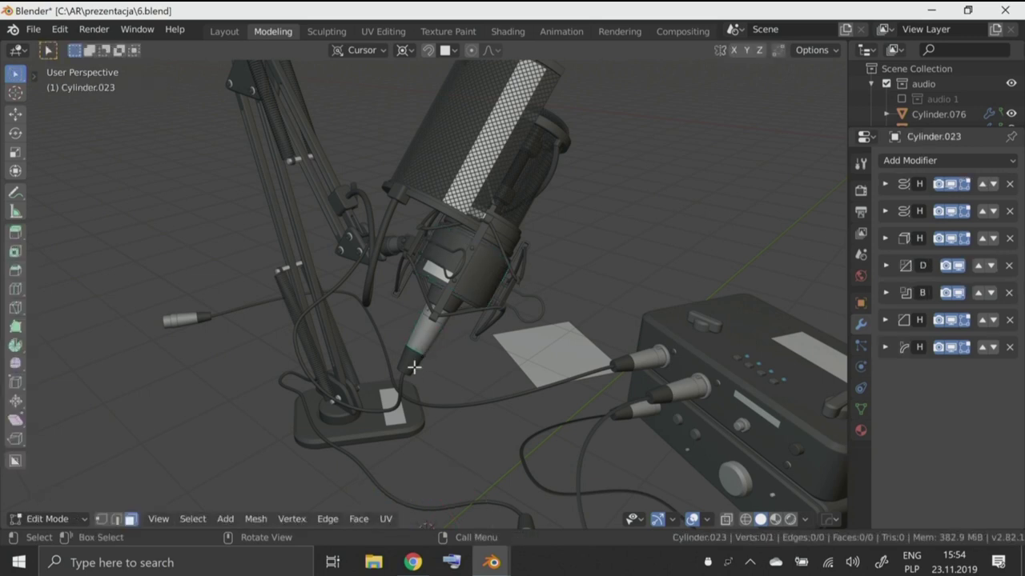
key(Tab)
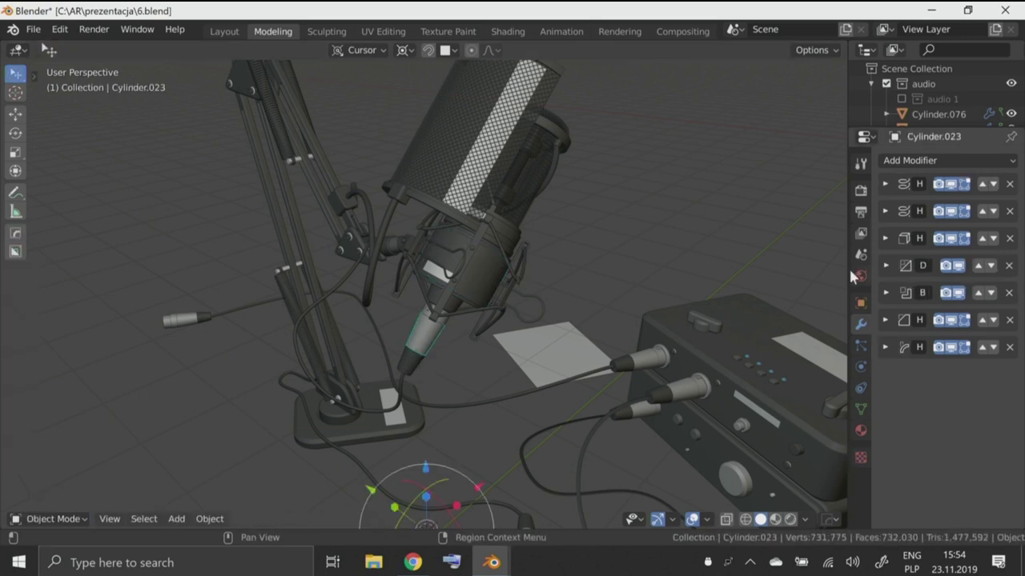
mouse_move(846, 265)
mouse_down()
mouse_move(648, 283)
mouse_move(468, 238)
mouse_up()
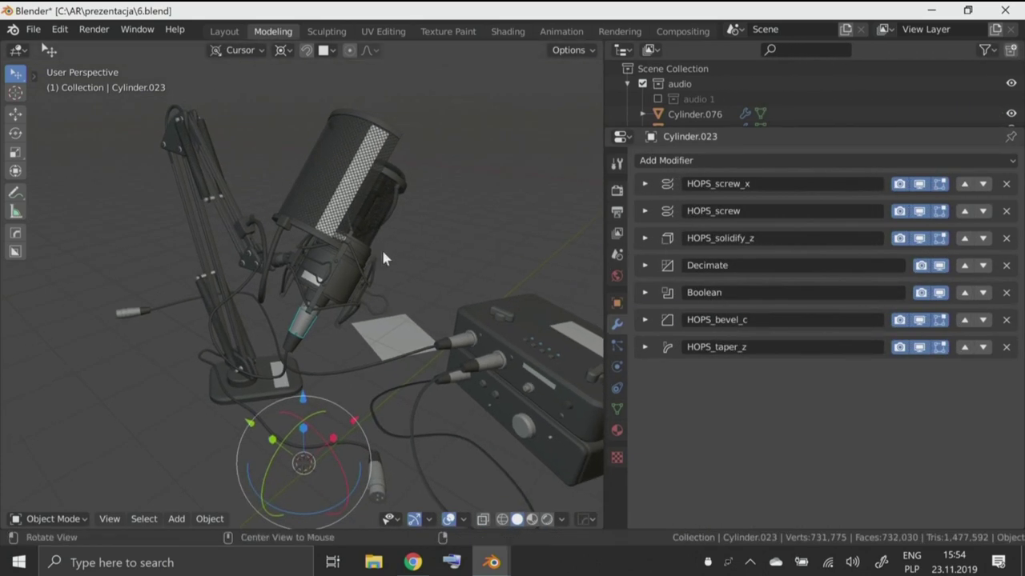
Zoom onto the microphone, step through Cylinder.007 and the Grid, then edit Cylinder.005.
alt+middle_click(381, 247)
mouse_move(425, 219)
ctrl+middle_down()
mouse_move(370, 220)
mouse_move(380, 254)
mouse_move(354, 229)
ctrl+middle_up()
click(383, 253)
key(Tab)
key(Tab)
click(347, 244)
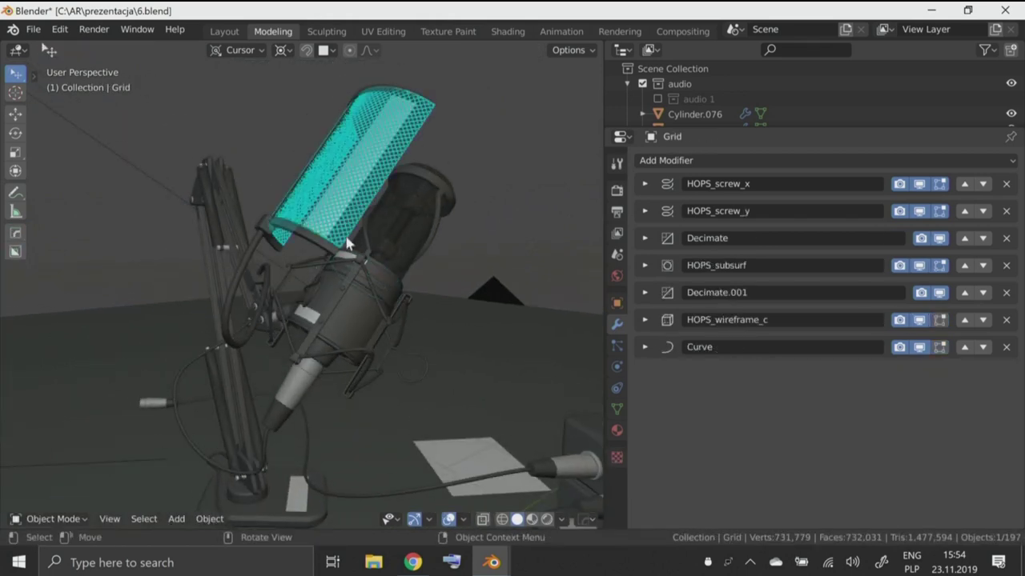
click(410, 210)
key(Tab)
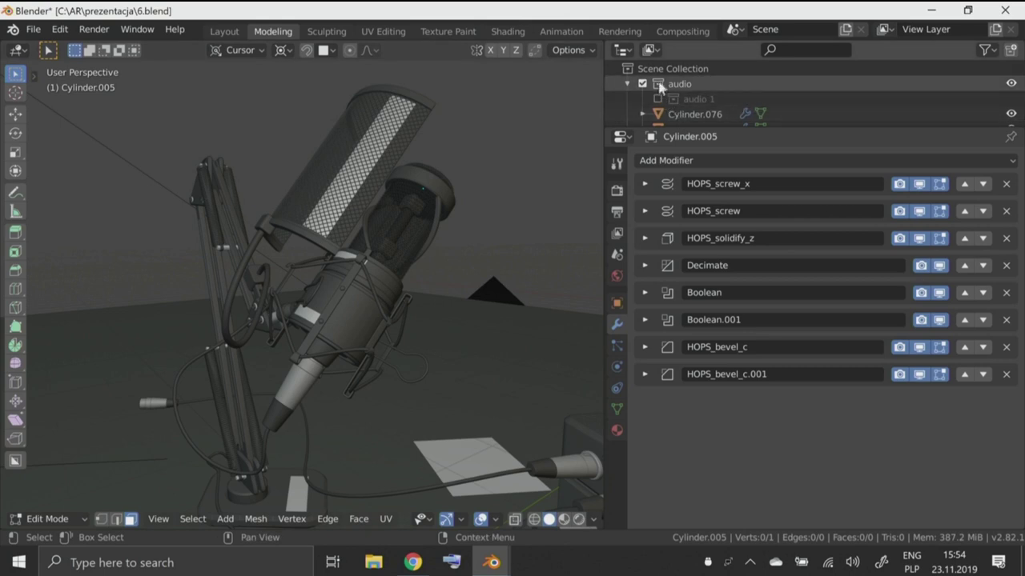
Enable the audio 1 collection and enlarge the Outliner to browse its objects.
click(657, 99)
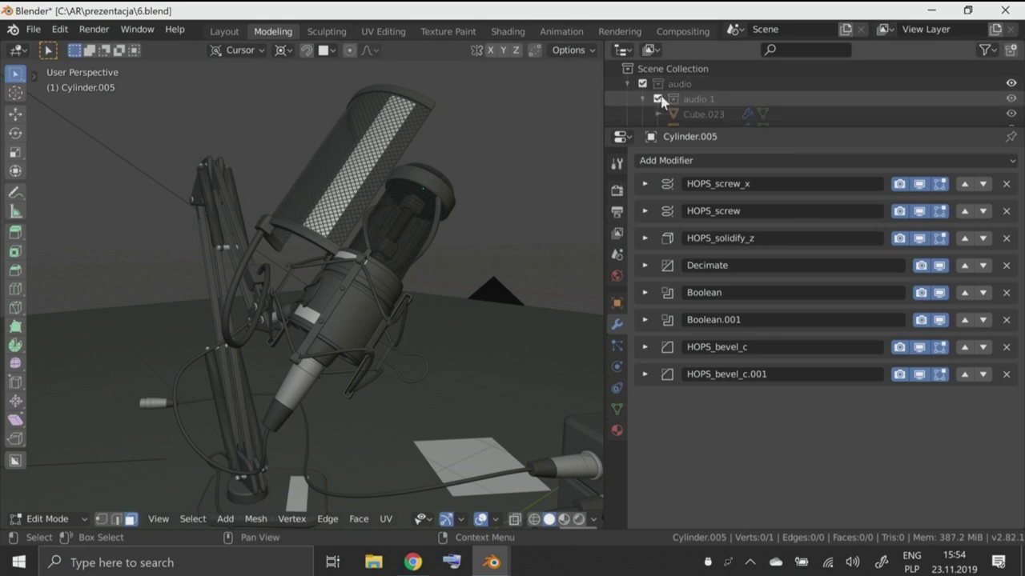
scroll(748, 94, down, 3)
scroll(840, 80, down, 2)
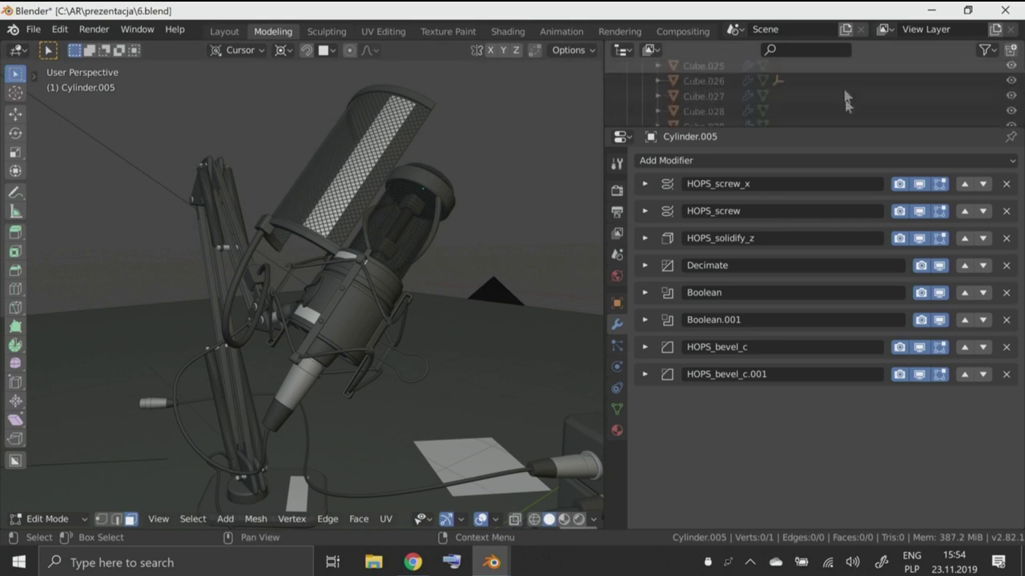
scroll(846, 100, down, 3)
scroll(847, 108, down, 2)
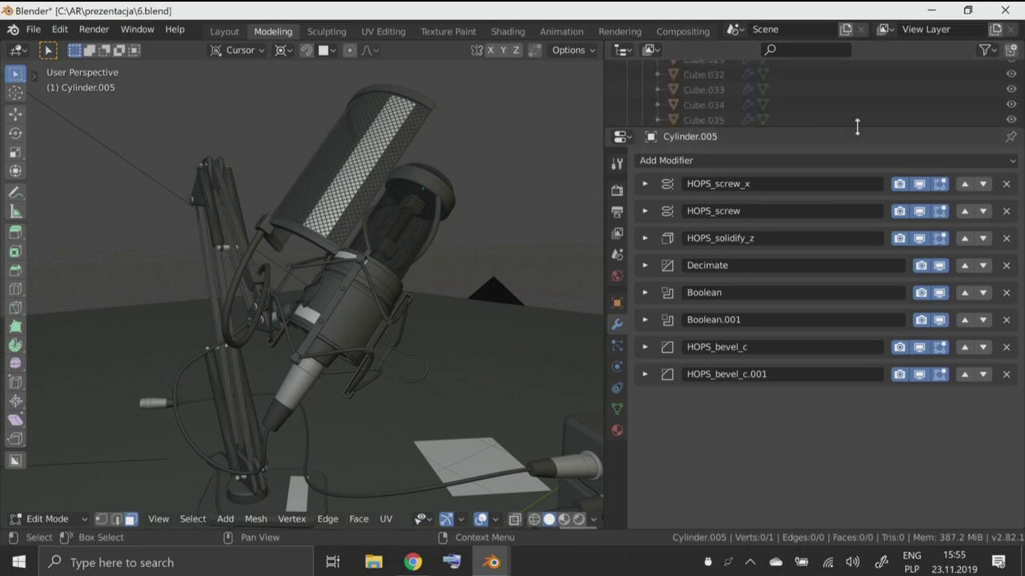
drag(861, 126, 901, 329)
scroll(864, 113, down, 3)
scroll(865, 222, down, 3)
scroll(873, 157, down, 3)
scroll(872, 157, down, 3)
scroll(869, 160, down, 3)
scroll(881, 156, down, 3)
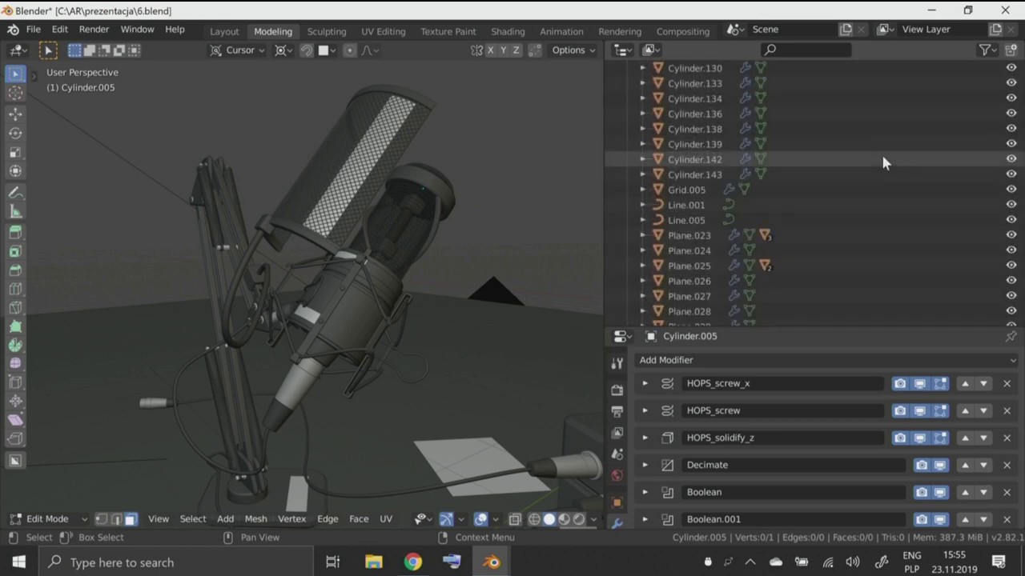
scroll(896, 160, down, 1)
scroll(912, 164, up, 5)
scroll(913, 164, up, 5)
scroll(814, 192, down, 5)
scroll(815, 192, down, 5)
scroll(814, 192, down, 5)
scroll(815, 192, down, 3)
scroll(649, 263, up, 1)
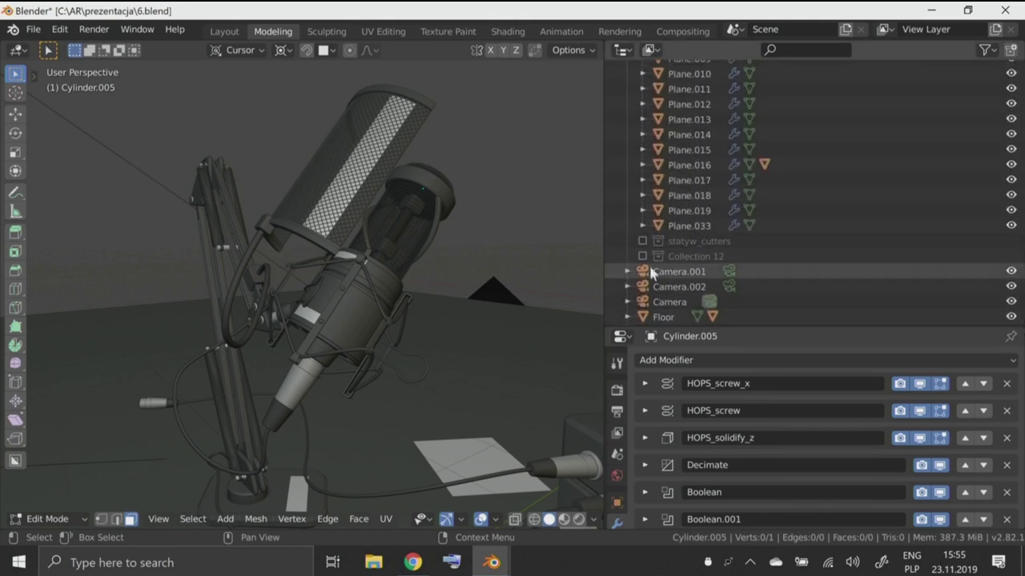
Enable statyw_cutters, expand Cube.009, and reveal all hidden mesh with Alt+H.
click(642, 241)
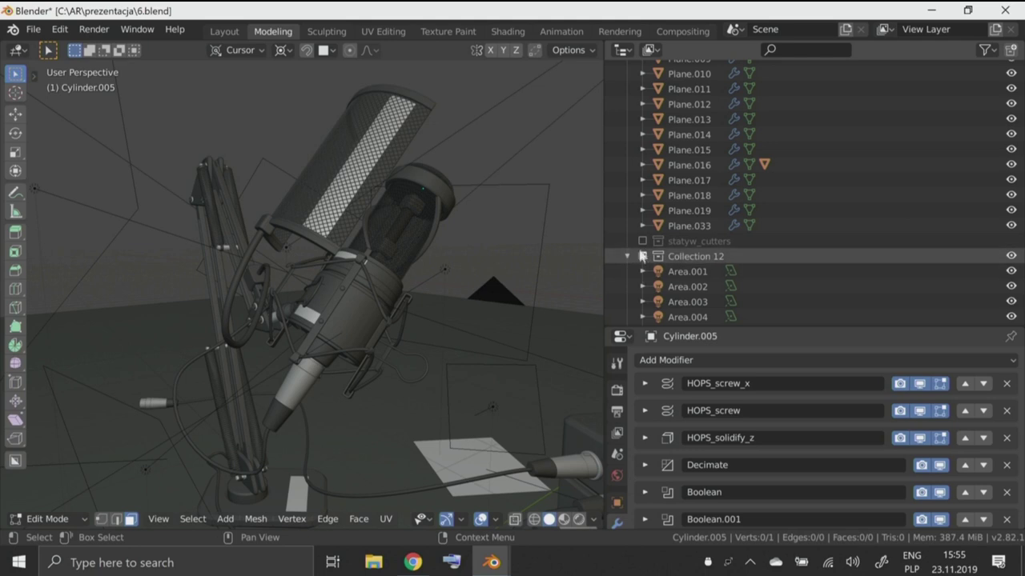
click(642, 257)
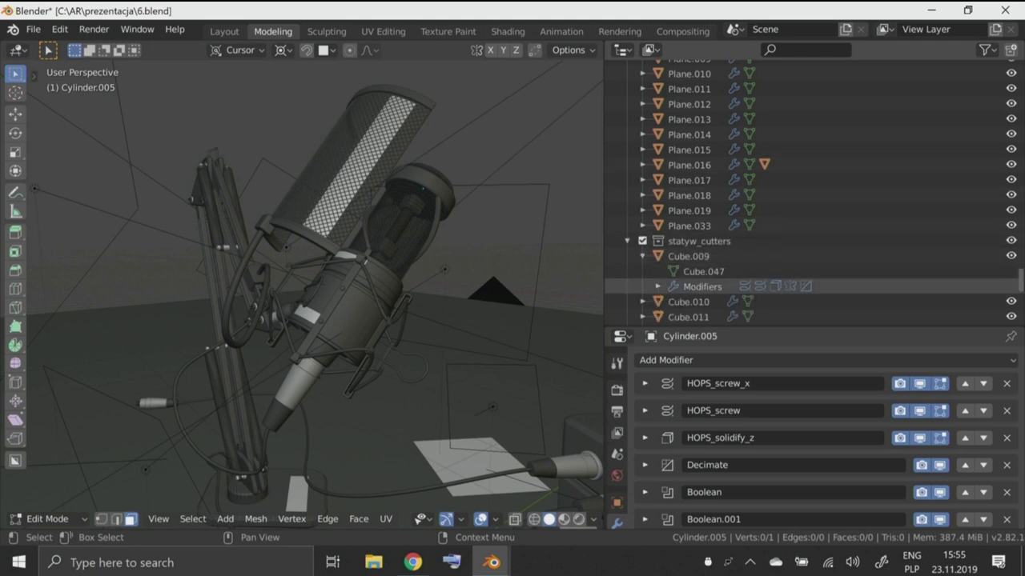
drag(1019, 288, 1019, 312)
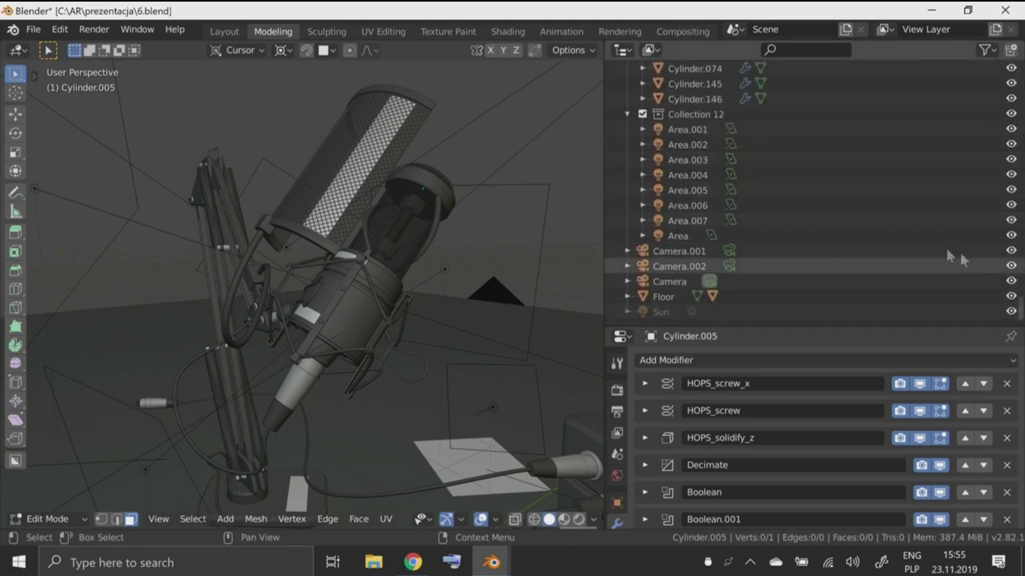
key(alt+h)
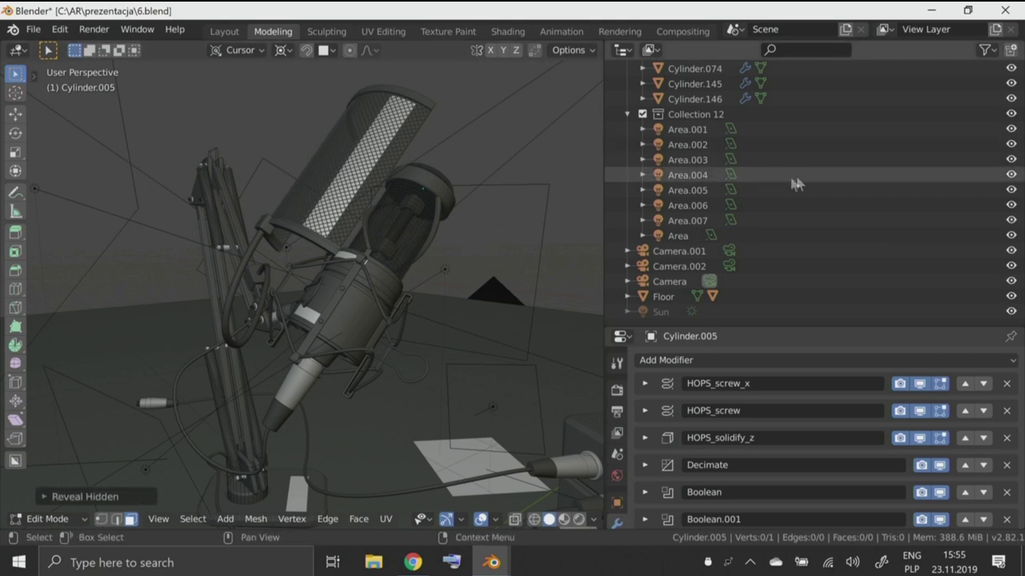
With the Outliner maximized, enable statyw_cutters and both mic_cutters collections, then restore the layout.
key(ctrl+space)
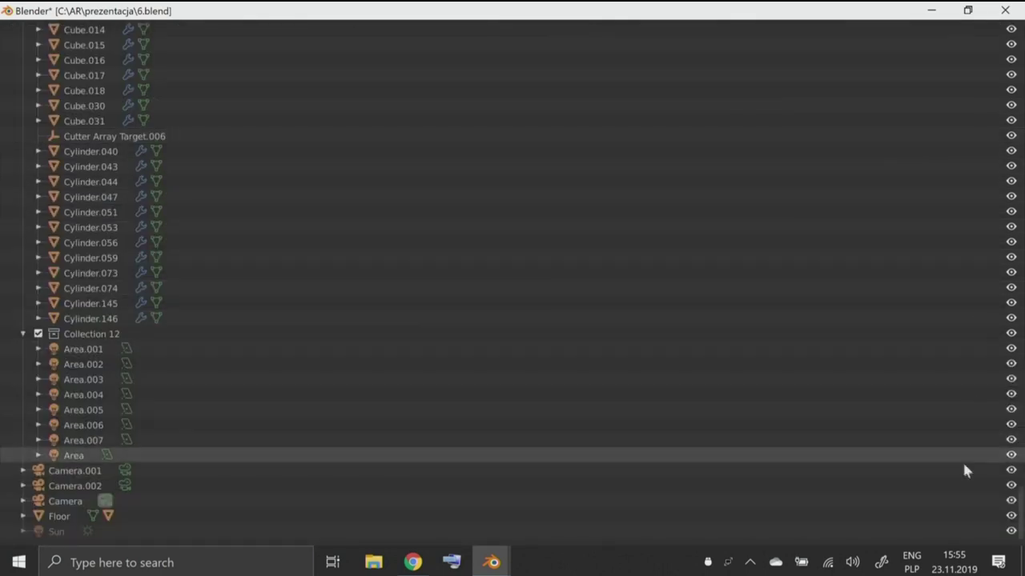
scroll(1000, 508, up, 5)
scroll(1000, 508, up, 5)
scroll(513, 284, up, 5)
scroll(512, 283, up, 10)
scroll(512, 283, up, 10)
scroll(512, 283, up, 5)
click(54, 330)
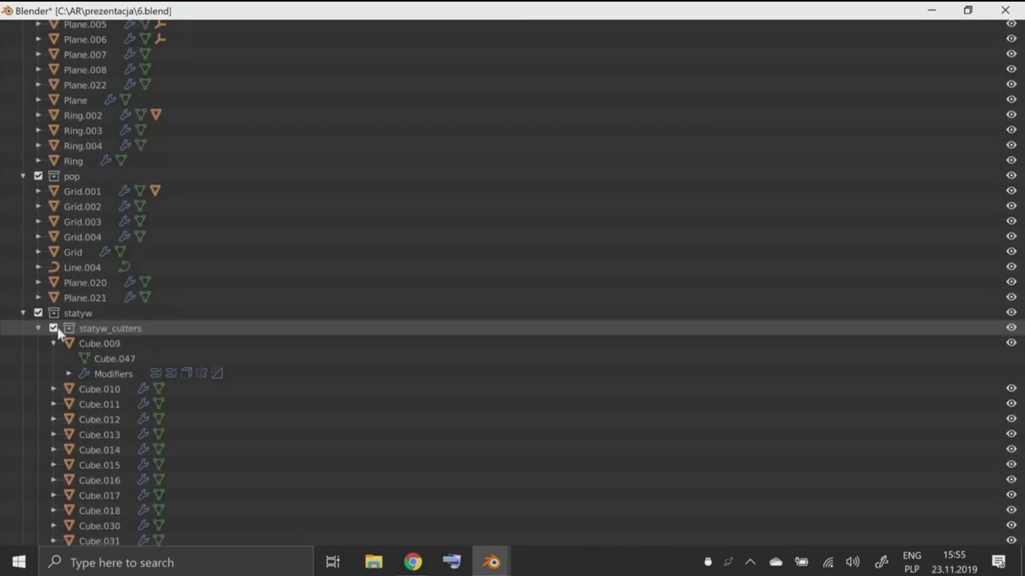
drag(1022, 360, 1022, 281)
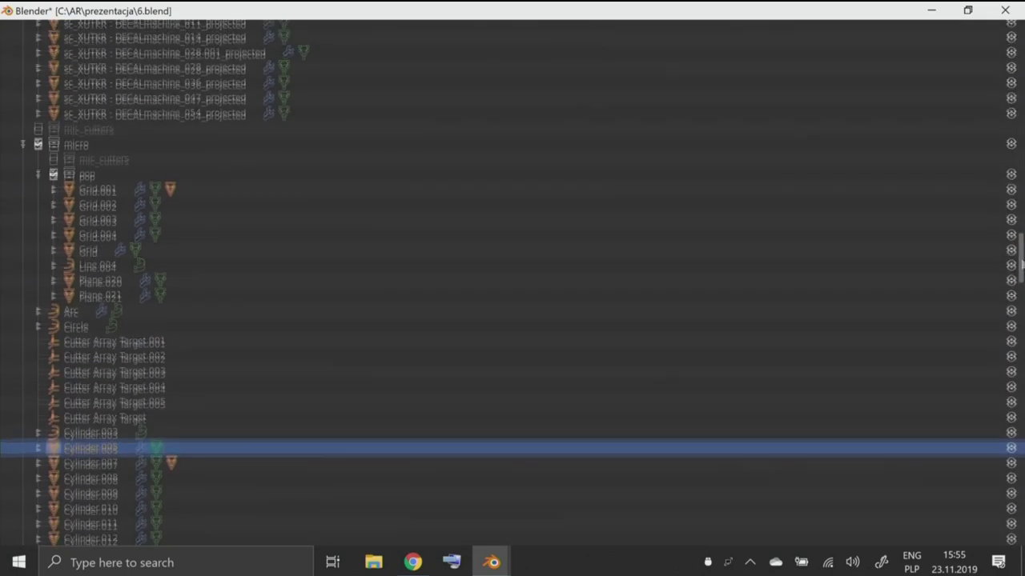
click(53, 154)
click(38, 123)
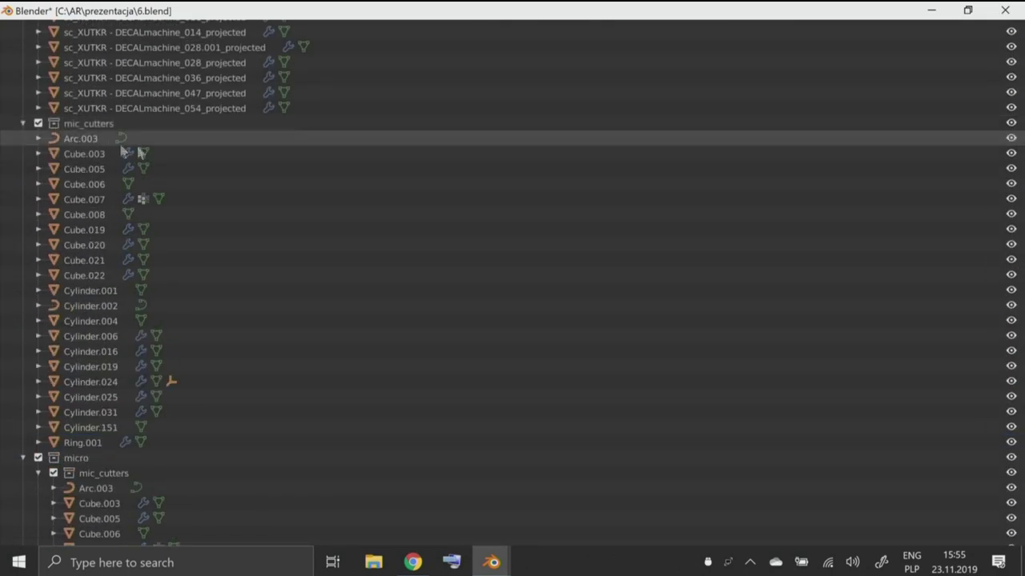
key(ctrl+space)
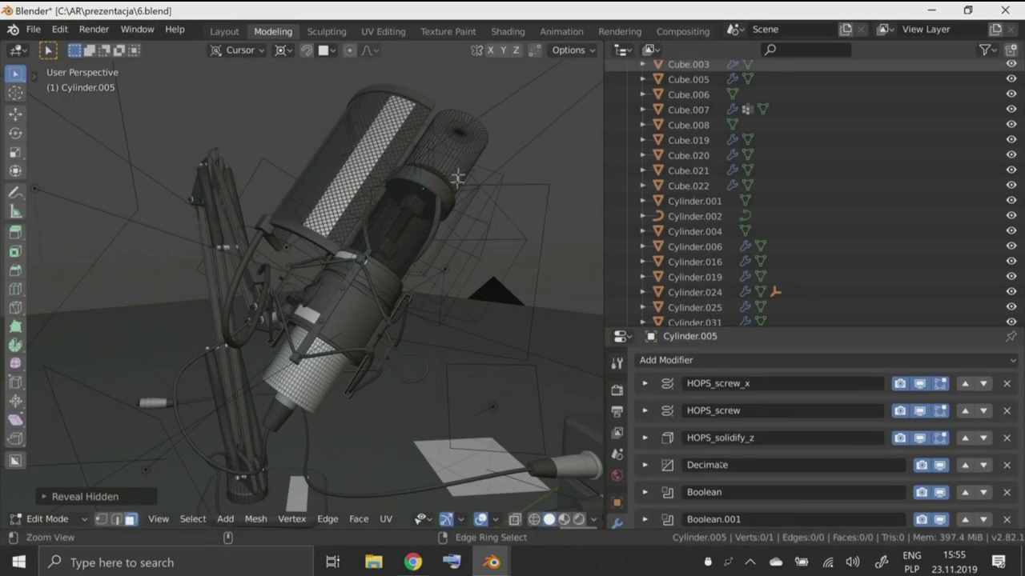
Orbit around the microphone and switch the viewport to X-ray see-through display.
scroll(448, 193, down, 5)
scroll(441, 214, up, 4)
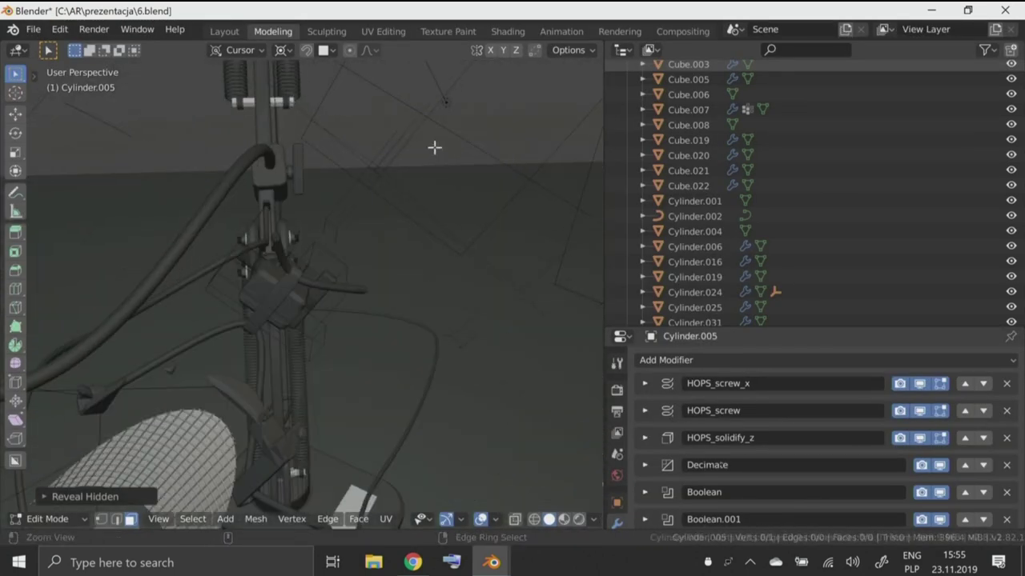
mouse_move(414, 246)
middle_down()
mouse_move(407, 217)
mouse_move(343, 229)
mouse_move(414, 228)
middle_up()
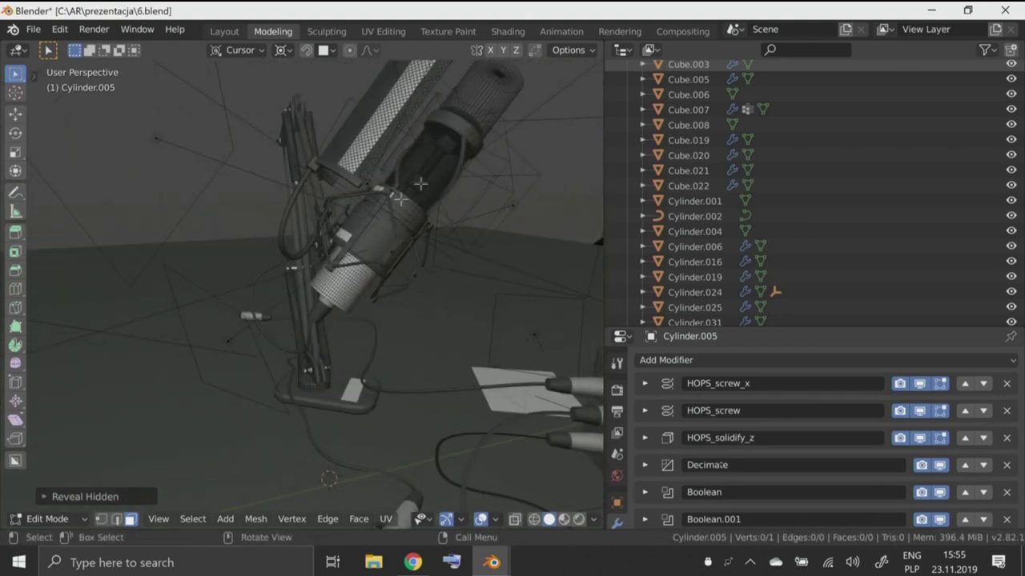
key(alt+z)
Dismiss the Windows Start menu and zoom in on the microphone body.
key(super)
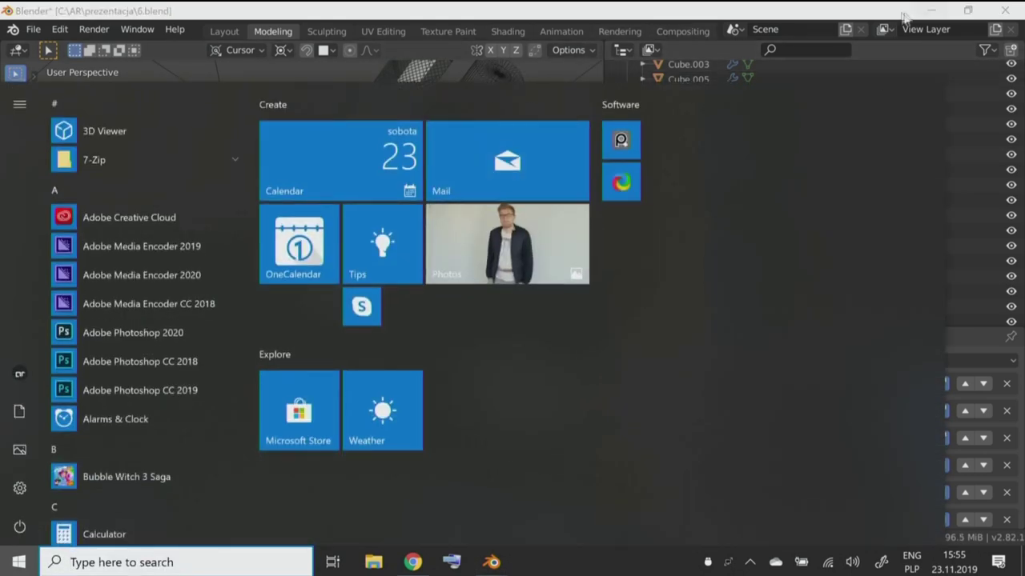
key(super)
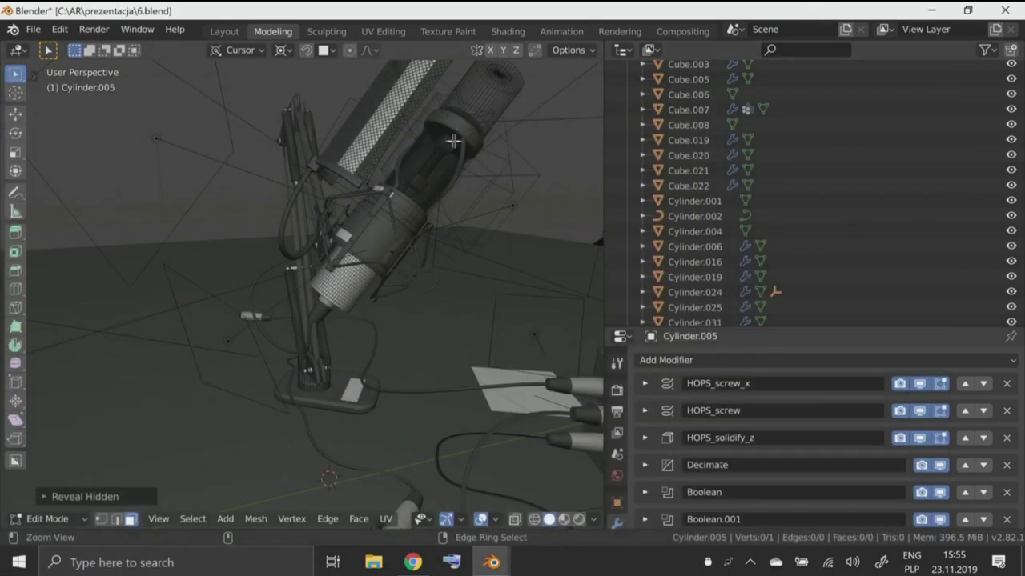
ctrl+middle_drag(453, 141, 479, 109)
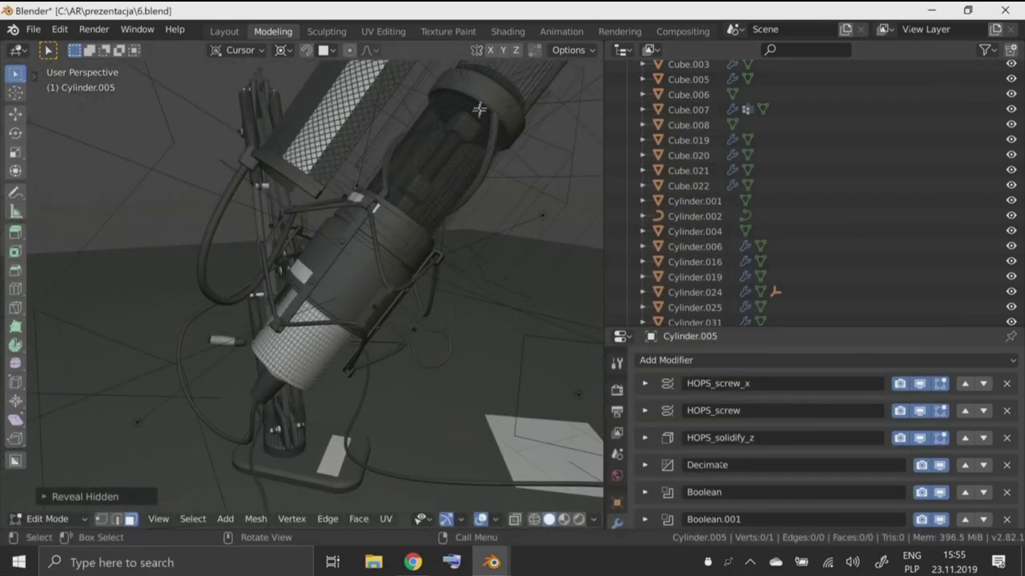
Select Cylinder.031, copy Cylinder.004 from mic_cutters as a data-block, then maximize the Outliner.
right_click(492, 96)
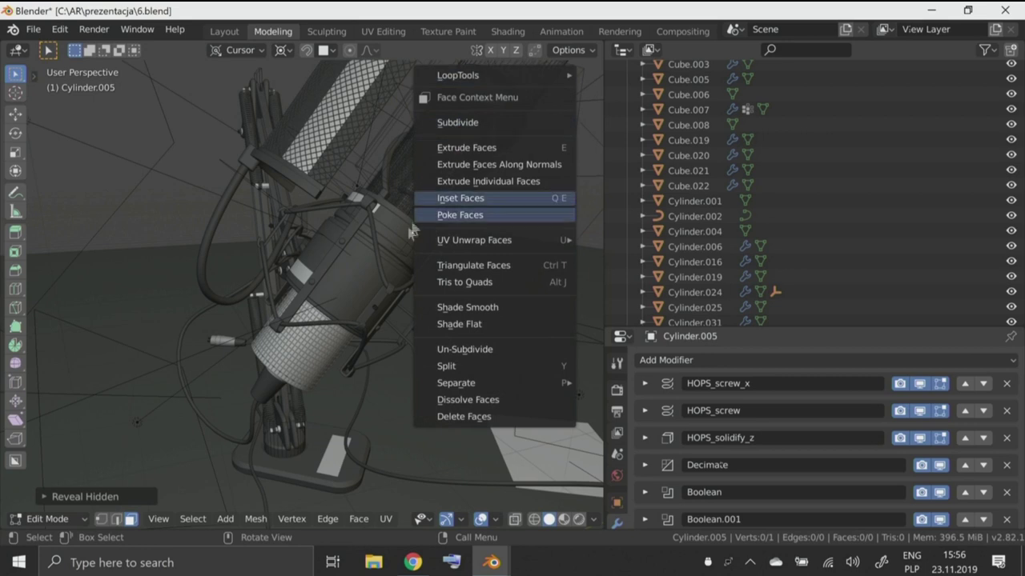
middle_drag(395, 189, 392, 257)
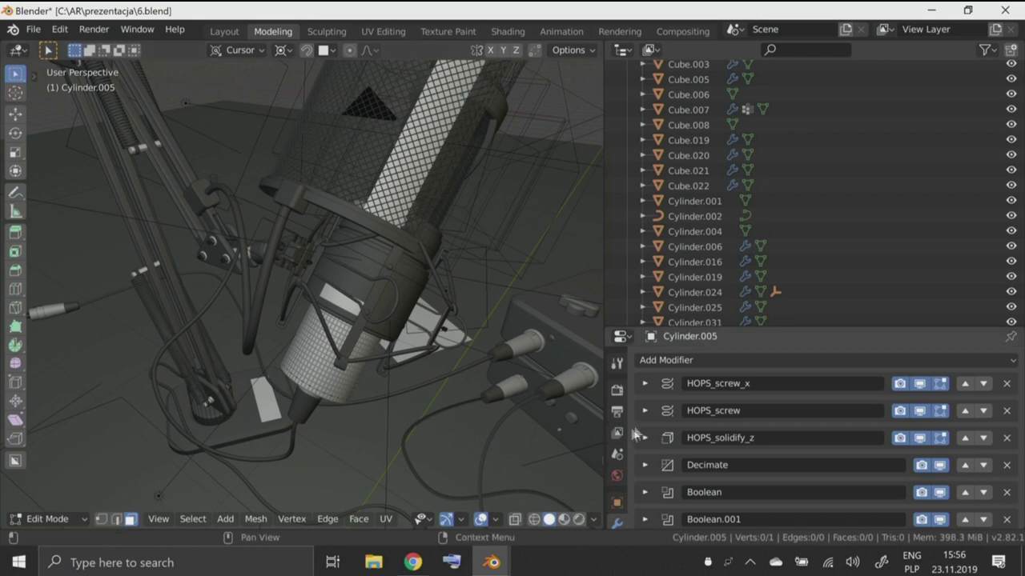
click(796, 323)
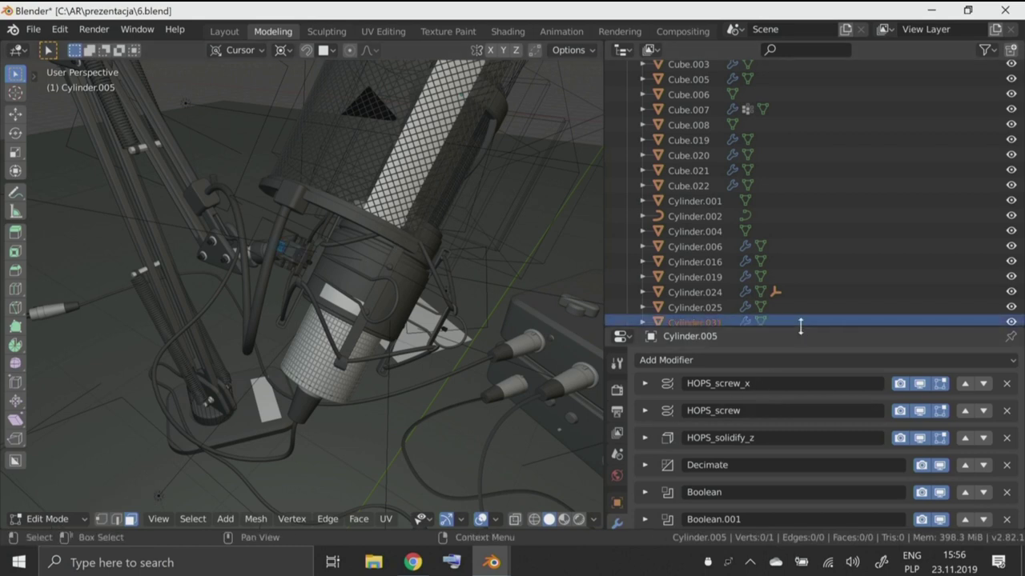
right_click(778, 232)
click(778, 232)
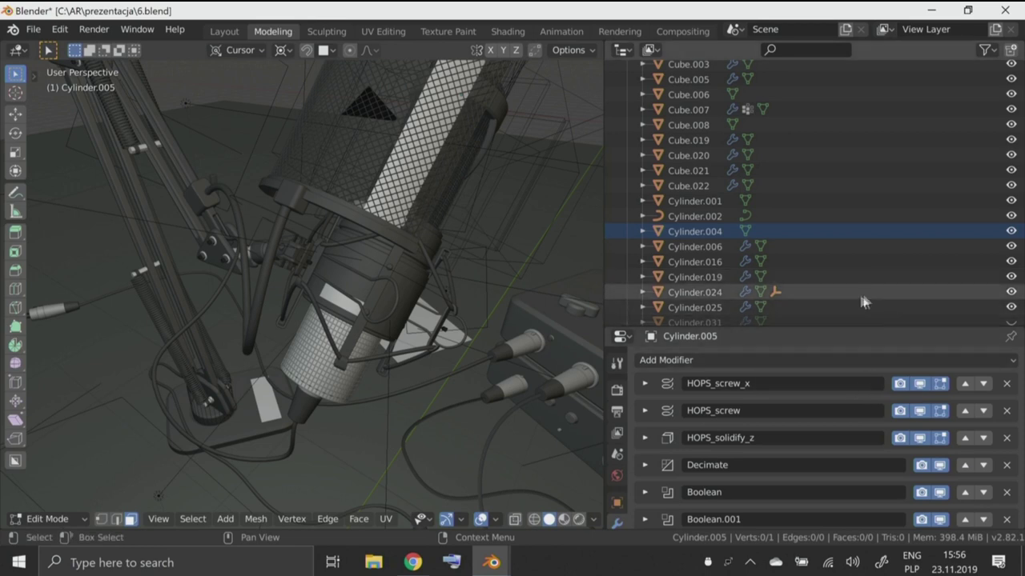
key(ctrl+alt+space)
key(ctrl+alt+space)
Join away the Outliner so Cylinder.005's modifier stack shows fully, then orbit around the mic stand.
drag(606, 327, 616, 179)
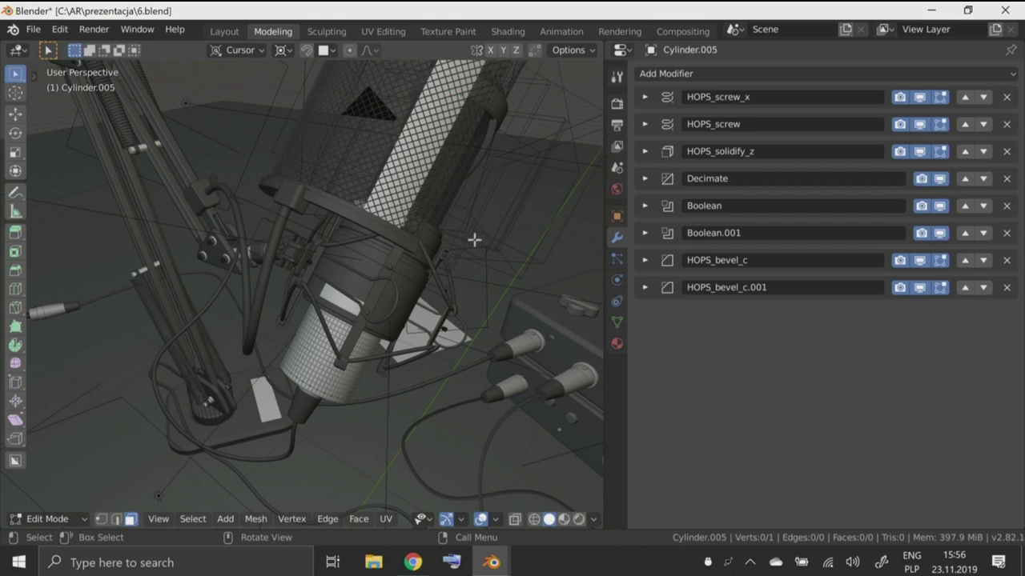
mouse_move(482, 235)
middle_down()
mouse_move(396, 247)
mouse_move(432, 274)
middle_up()
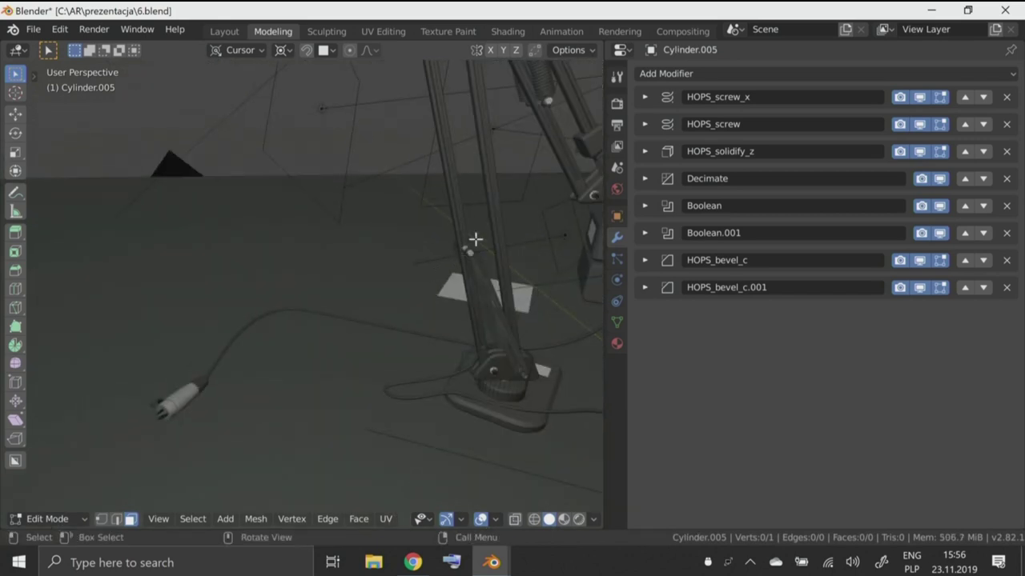
mouse_move(474, 247)
middle_down()
mouse_move(469, 278)
mouse_move(443, 265)
mouse_move(478, 183)
mouse_move(441, 214)
middle_up()
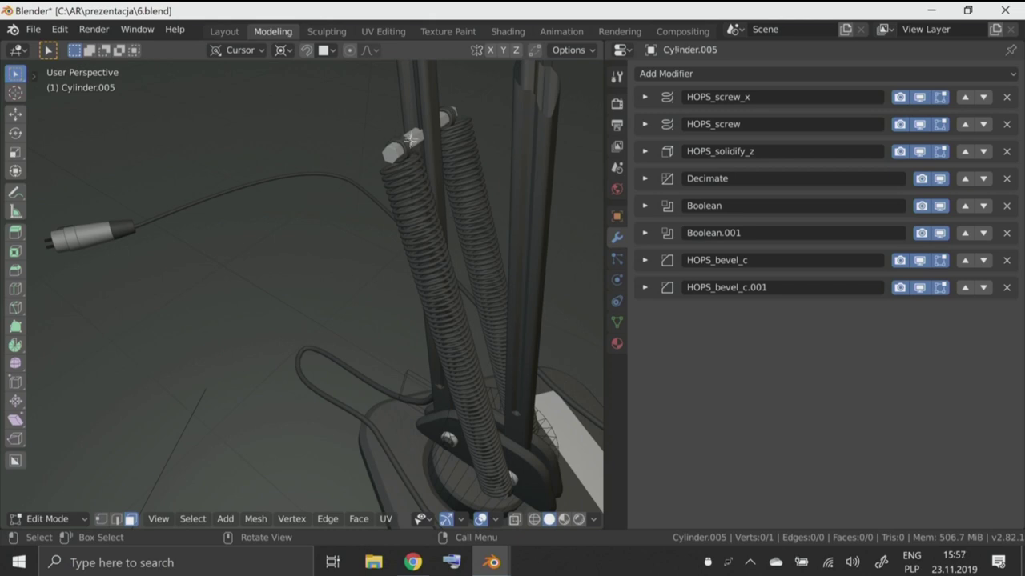
mouse_move(430, 141)
middle_down()
mouse_move(366, 305)
mouse_move(377, 279)
middle_up()
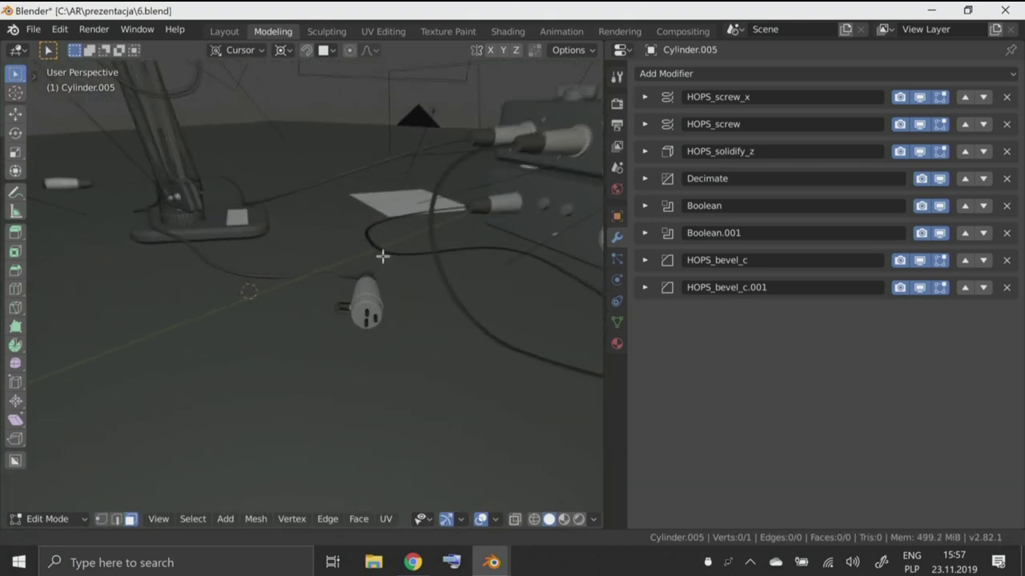
scroll(376, 278, down, 8)
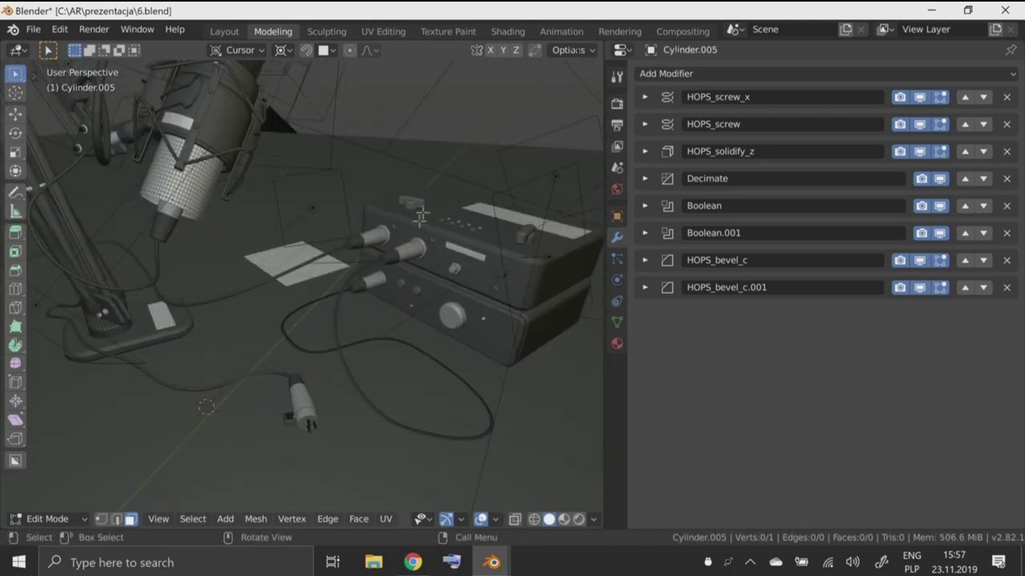
Switch to the other Blender window and delete its plane.
click(491, 562)
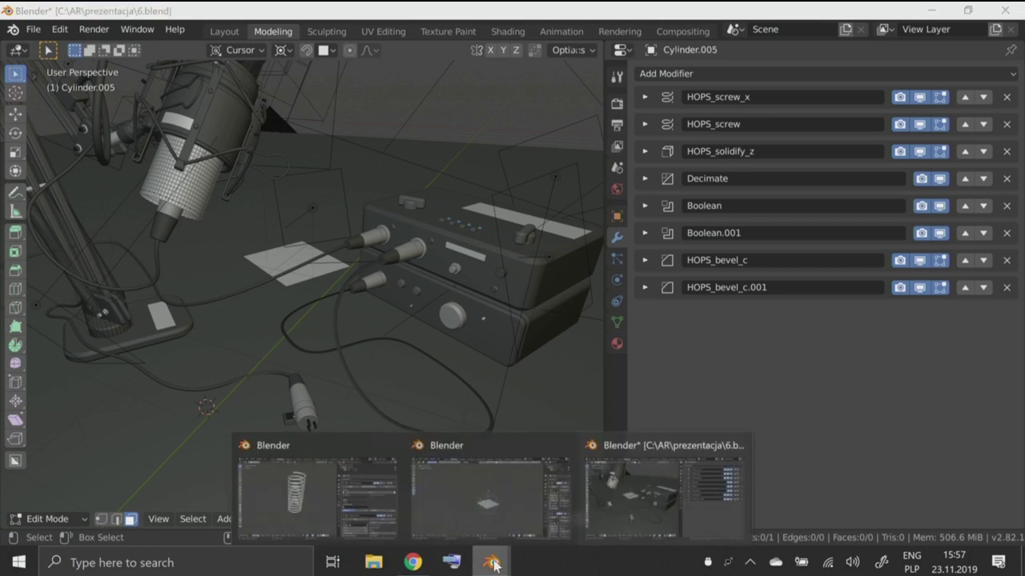
click(480, 463)
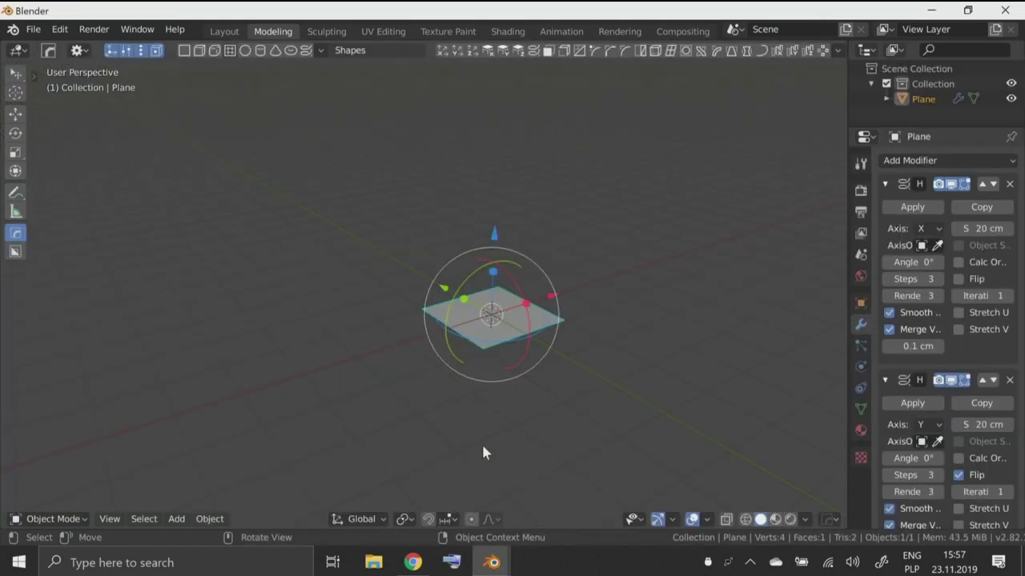
key(x)
click(466, 201)
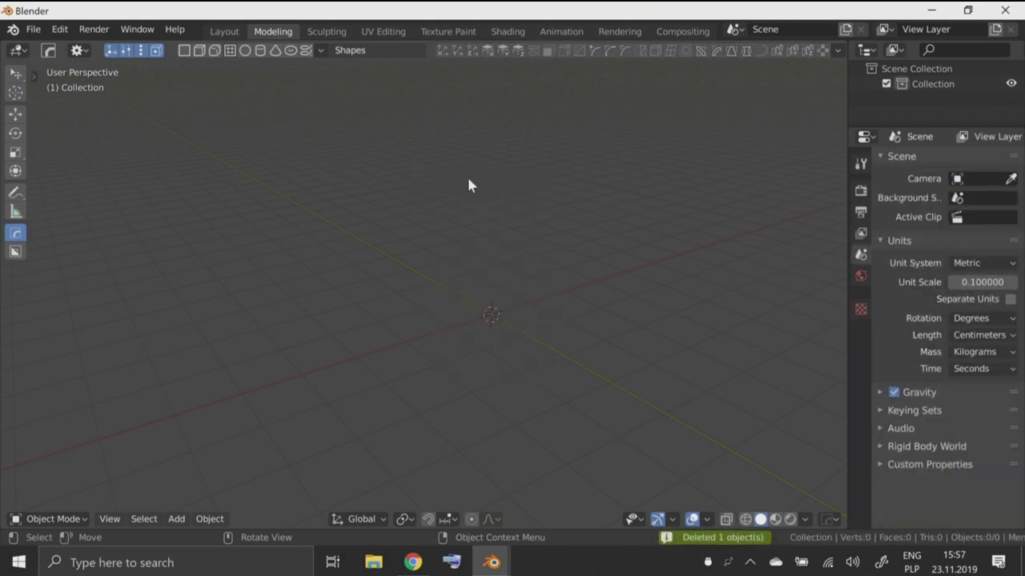
Add a Hard Ops rounded block with X and Y screws and widen the side panel.
click(214, 51)
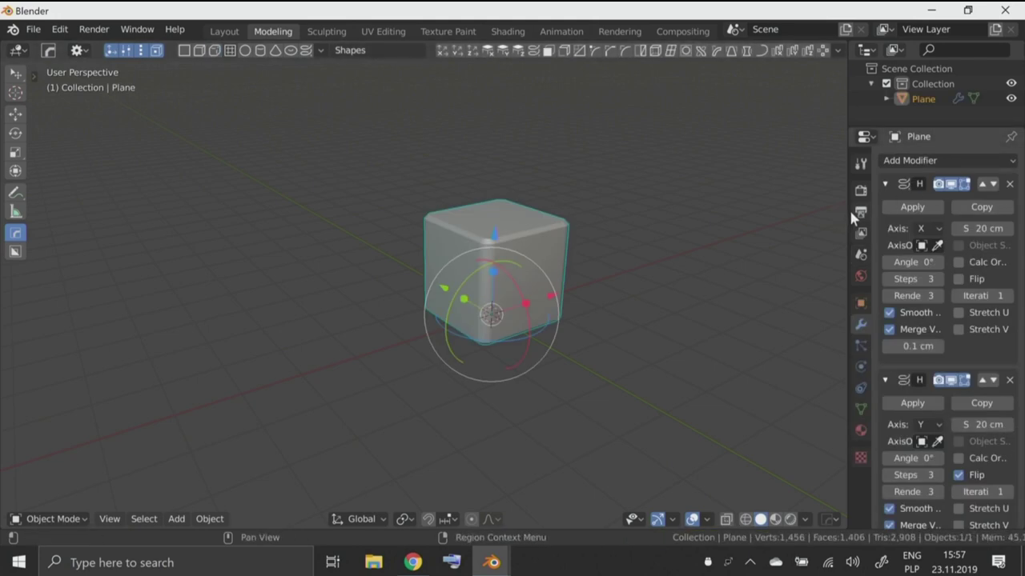
drag(849, 210, 783, 220)
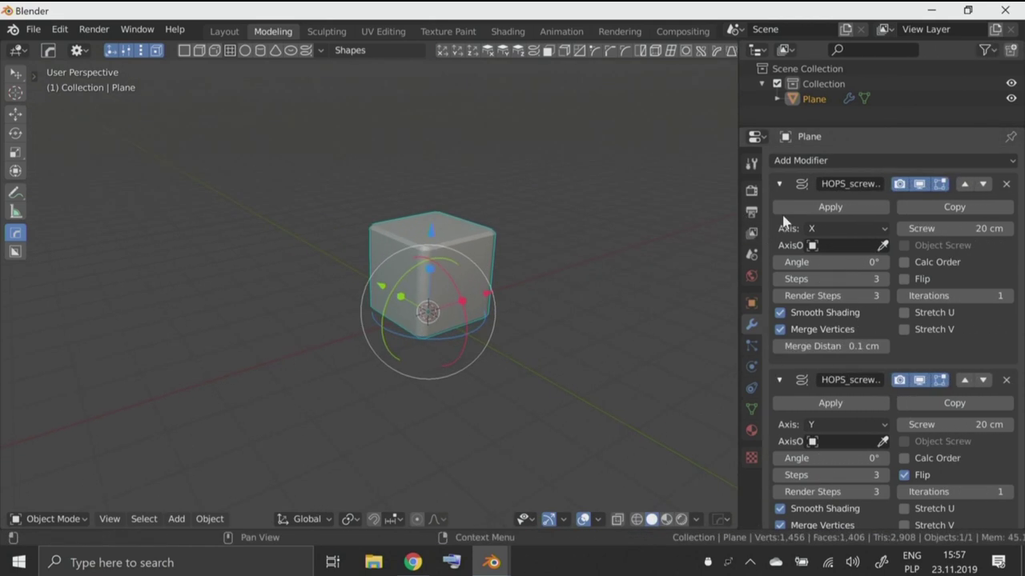
key(Tab)
key(Tab)
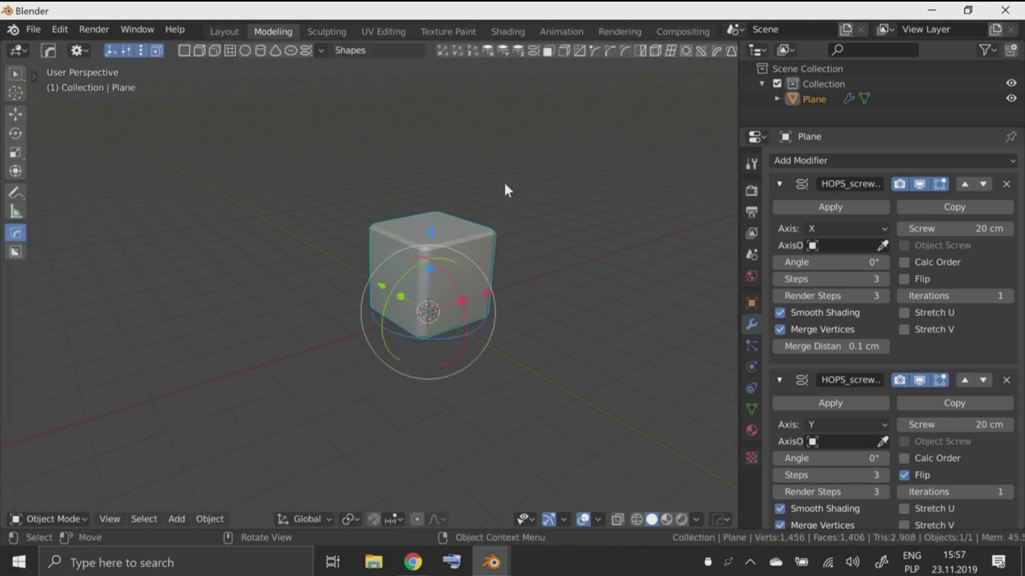
Collapse all nine panels: two HOPS screws, mirror, Decimate, three bevels, solidify and WeightedNormal.
click(779, 183)
click(780, 210)
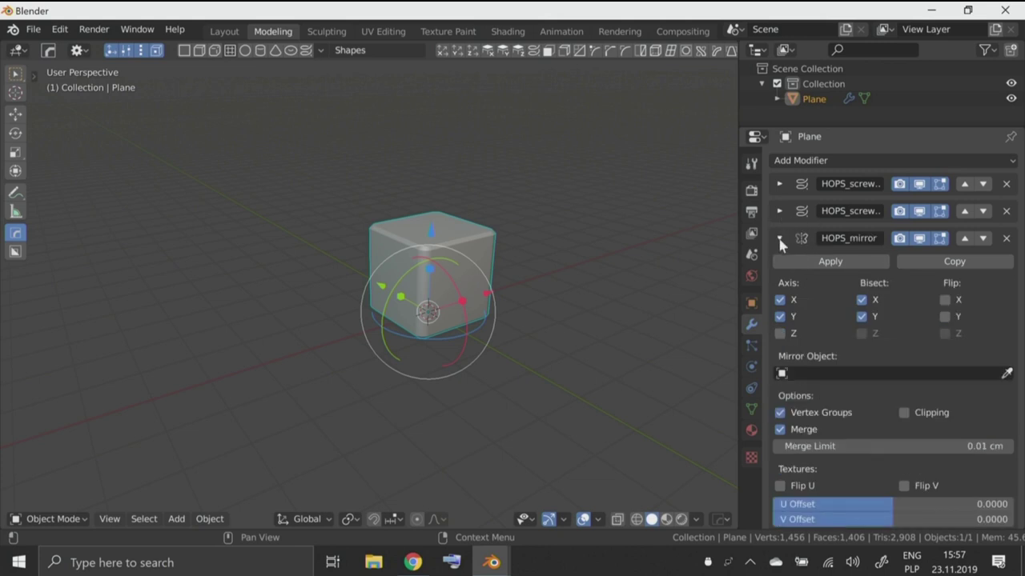
click(779, 237)
click(779, 265)
click(779, 292)
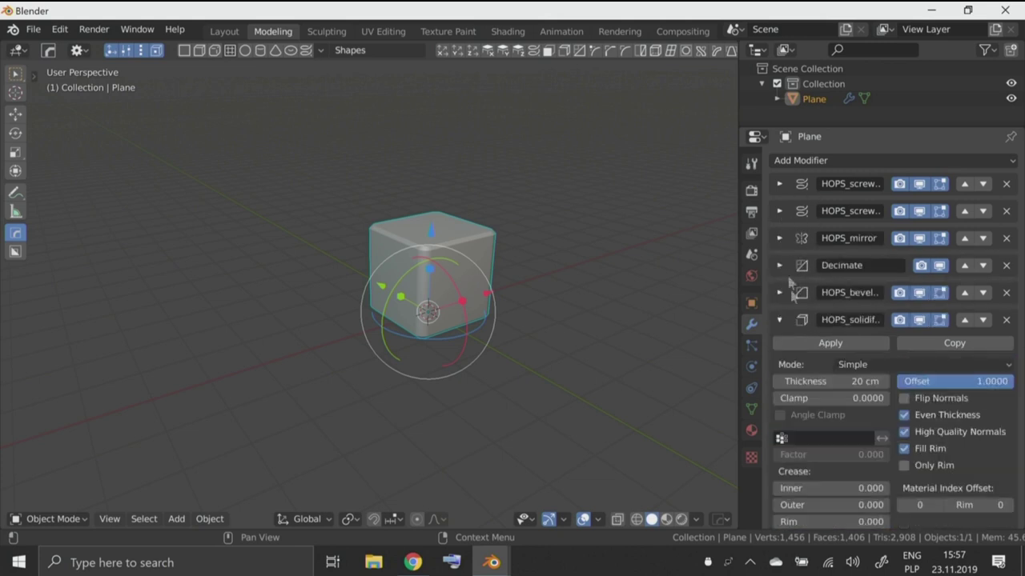
click(779, 320)
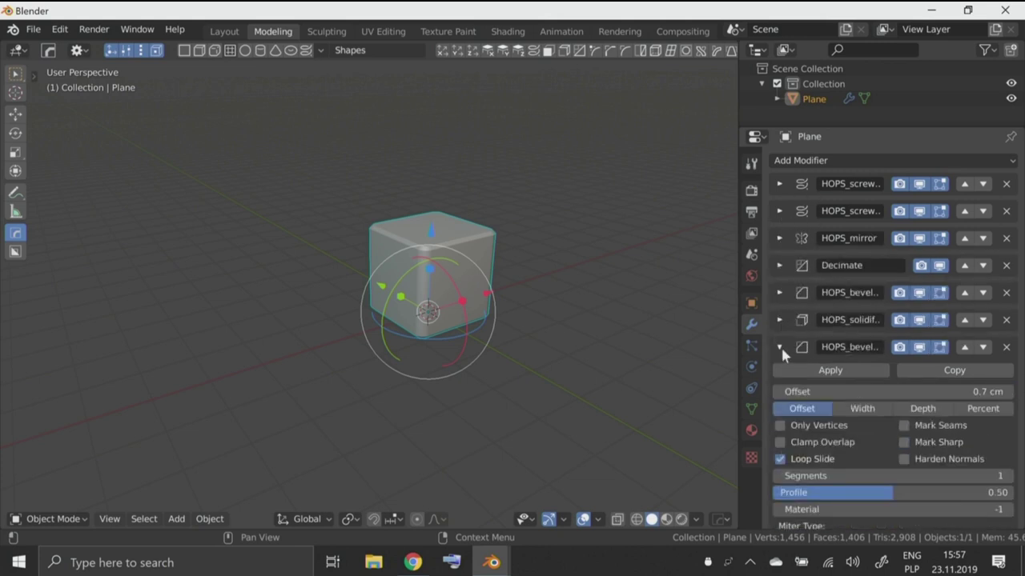
click(780, 348)
click(781, 374)
click(781, 401)
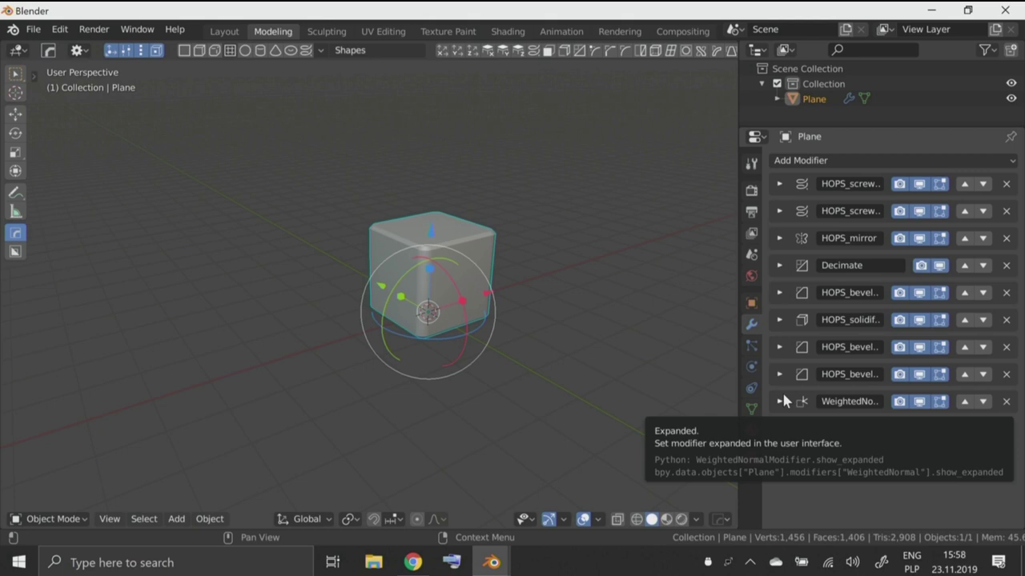
Review the settings of both HOPS_screw modifiers, leaving them collapsed.
click(782, 186)
click(781, 189)
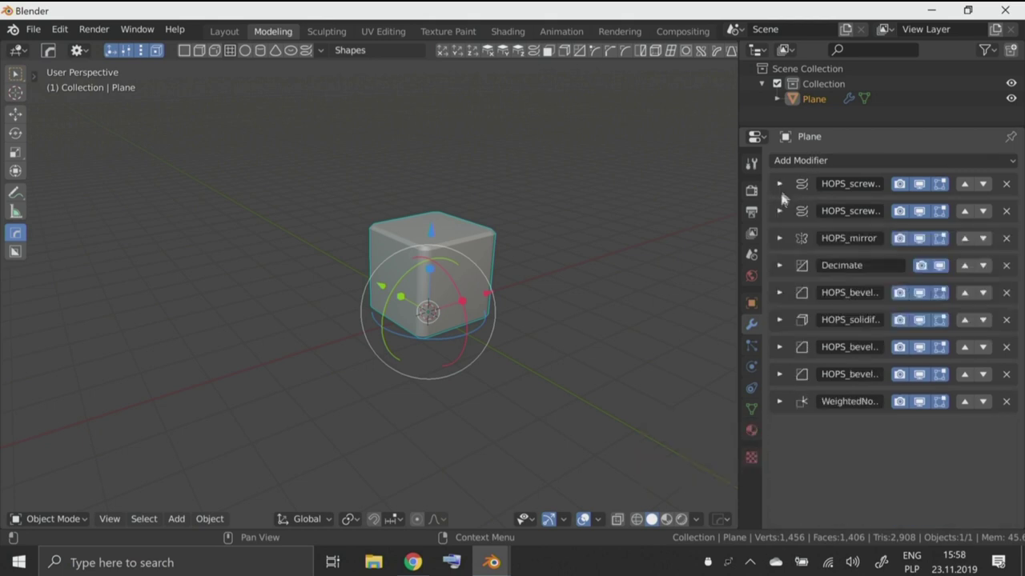
click(780, 188)
click(780, 186)
double_click(781, 186)
click(780, 210)
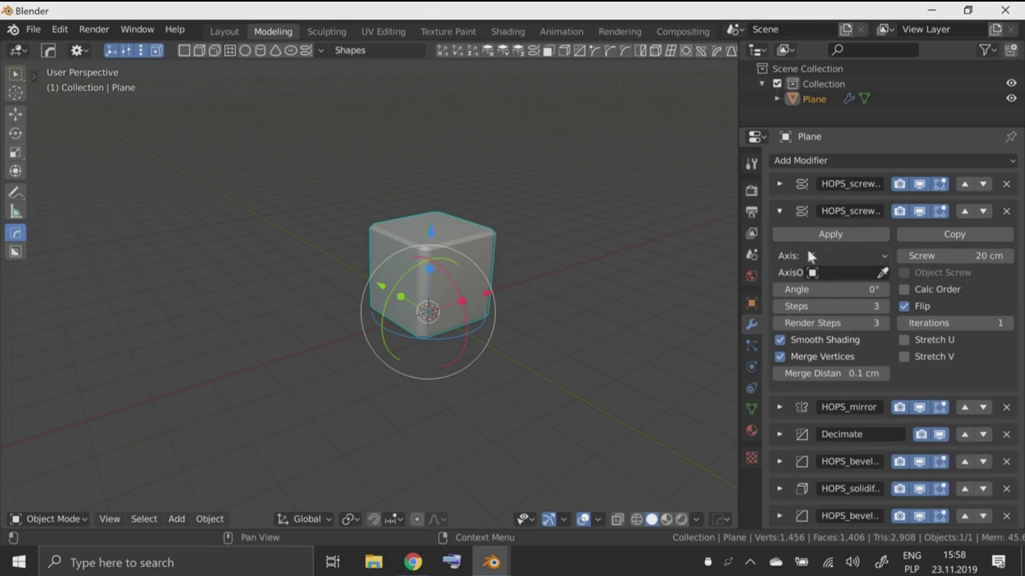
click(792, 213)
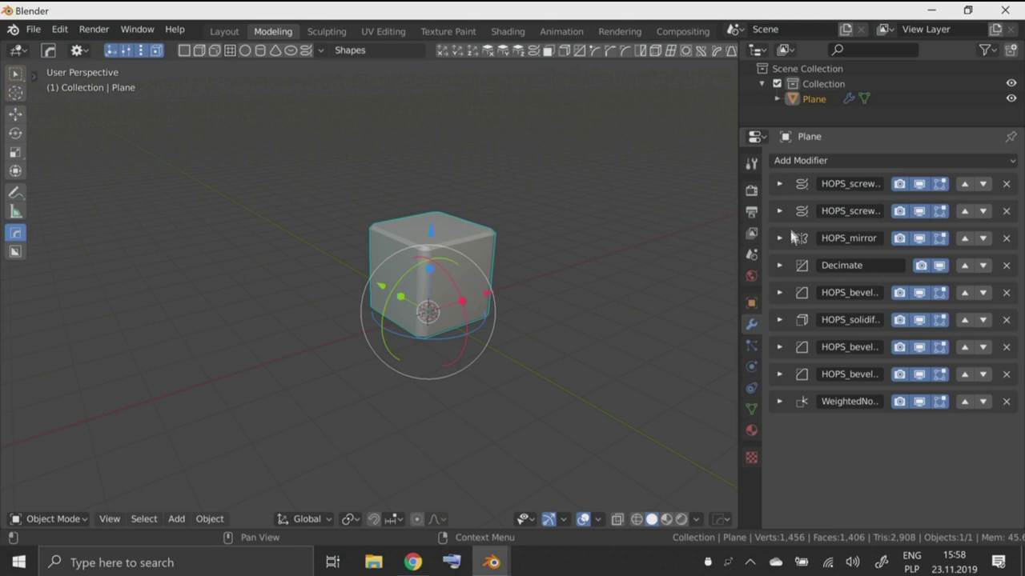
Review the HOPS_mirror, Decimate and first HOPS_bevel settings, leaving each collapsed.
click(779, 239)
click(779, 240)
click(780, 265)
click(780, 263)
click(782, 292)
click(780, 293)
Raise the first HOPS bevel's offset to 4.7 cm and hide solidify and later bevels.
click(781, 293)
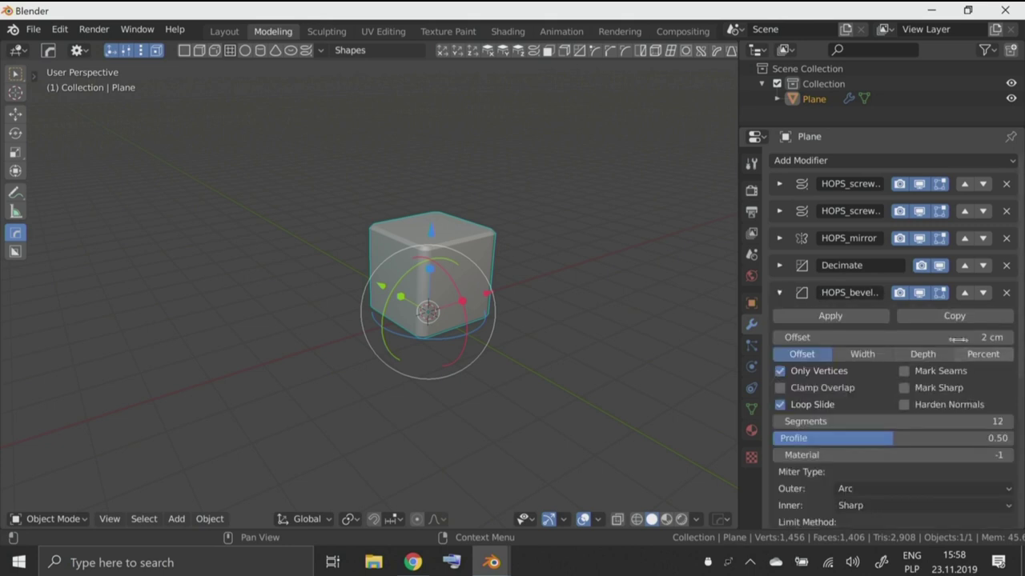
drag(952, 338, 939, 334)
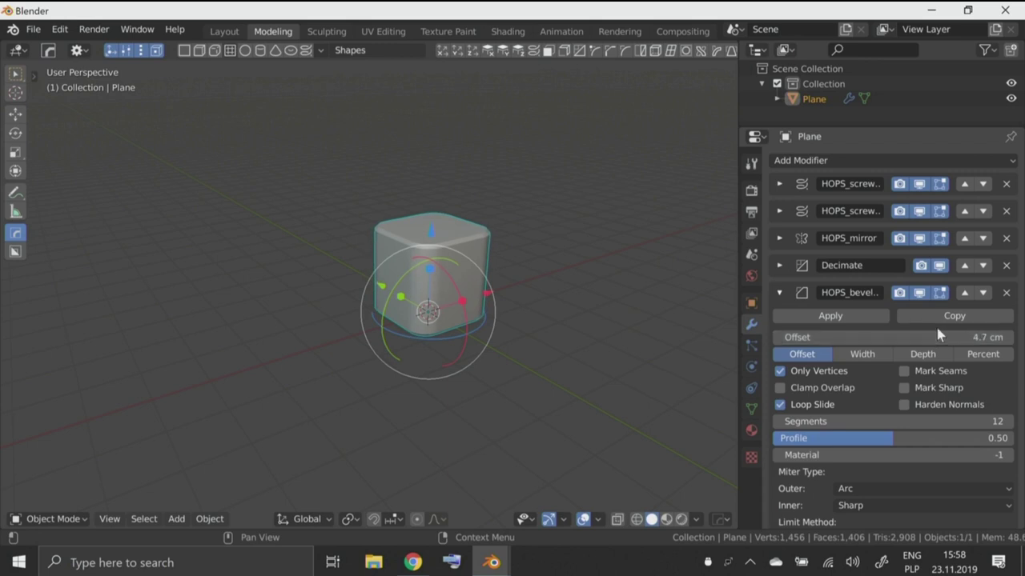
click(781, 293)
drag(919, 319, 929, 366)
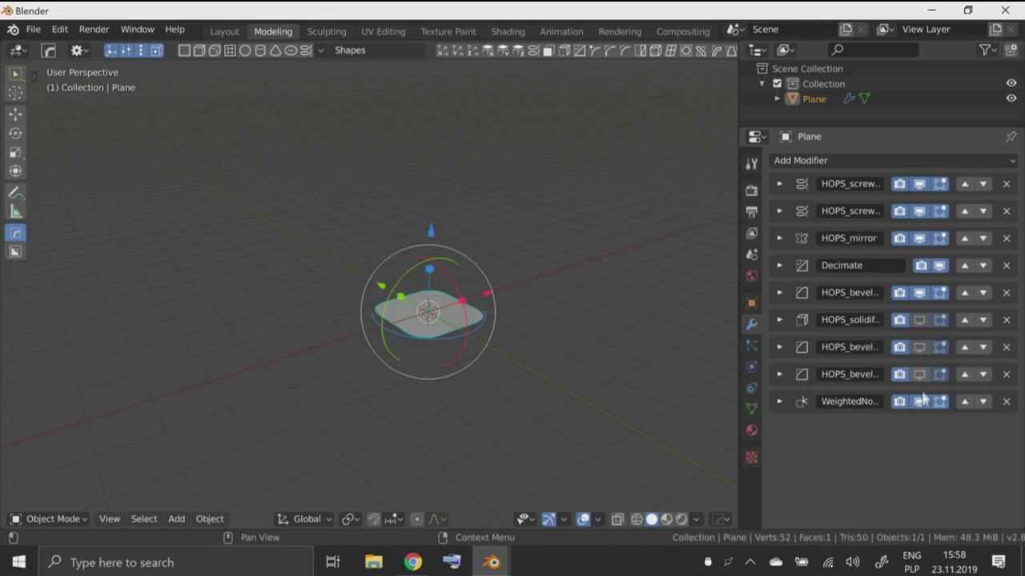
Show HOPS_solidify and the second HOPS bevel in the viewport again, opening that bevel's settings.
click(920, 320)
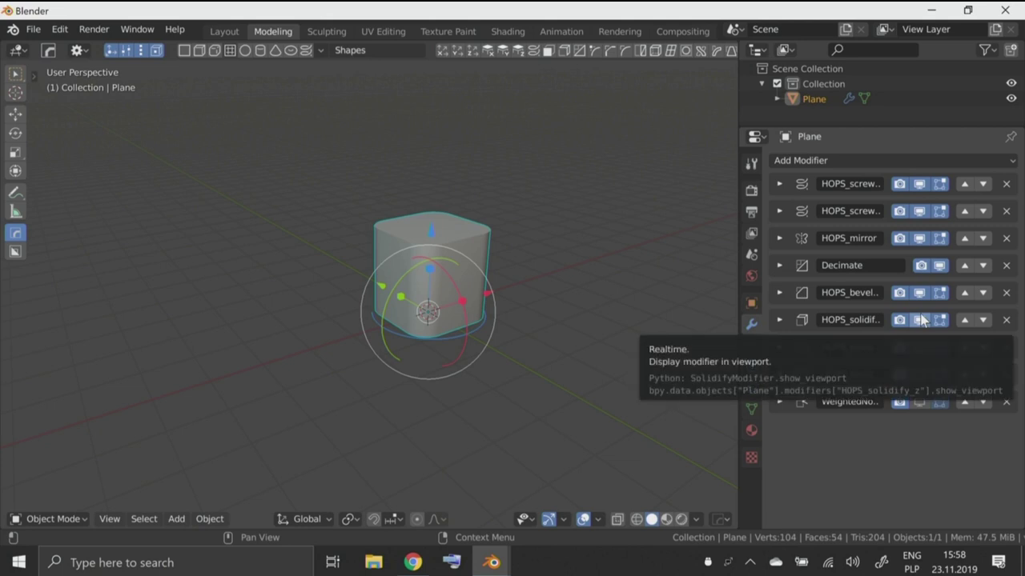
click(781, 320)
click(781, 320)
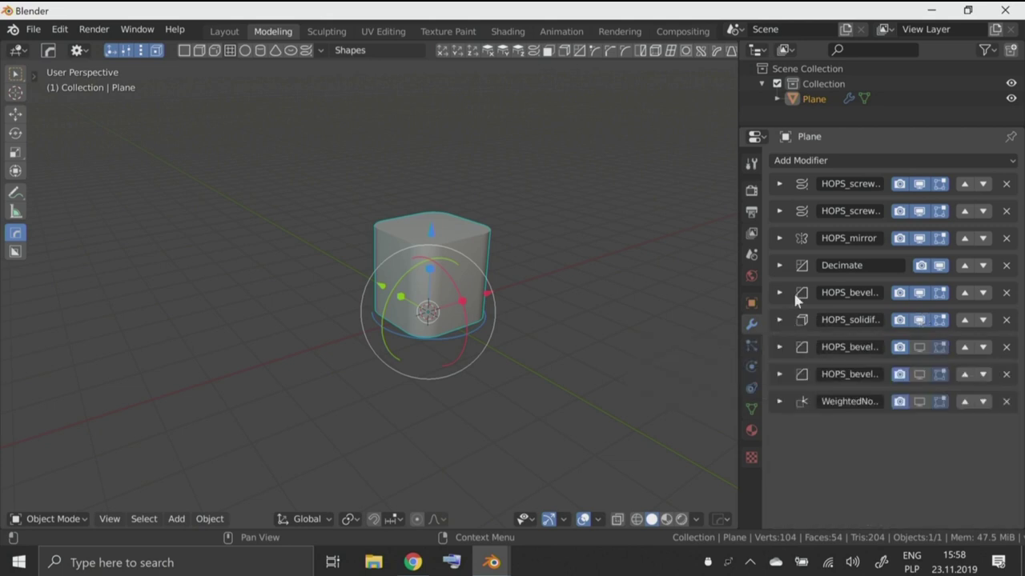
click(920, 346)
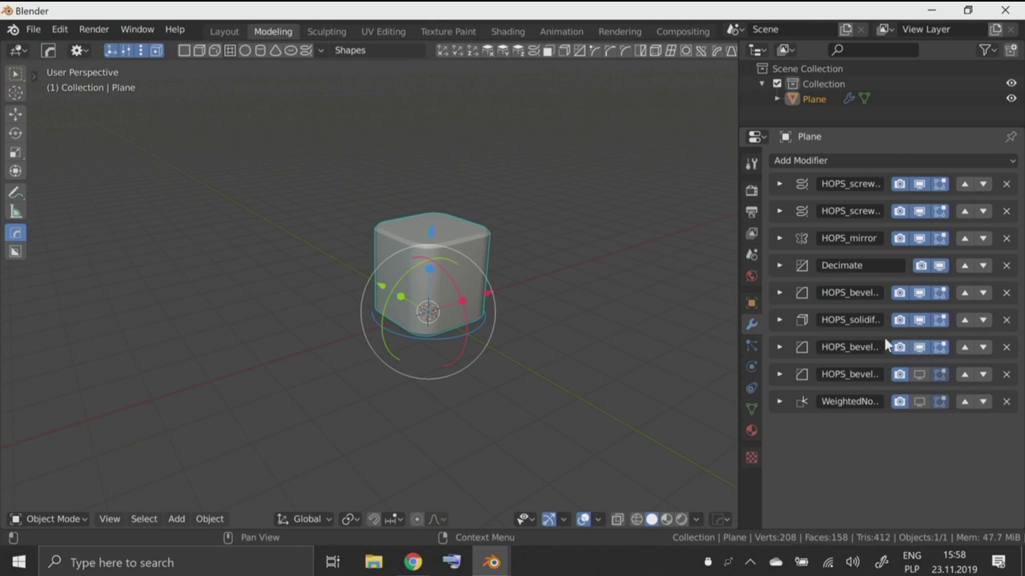
click(887, 344)
Reset the second HOPS bevel's offset to 0, then set it to about 2.2 cm.
key(BackSpace)
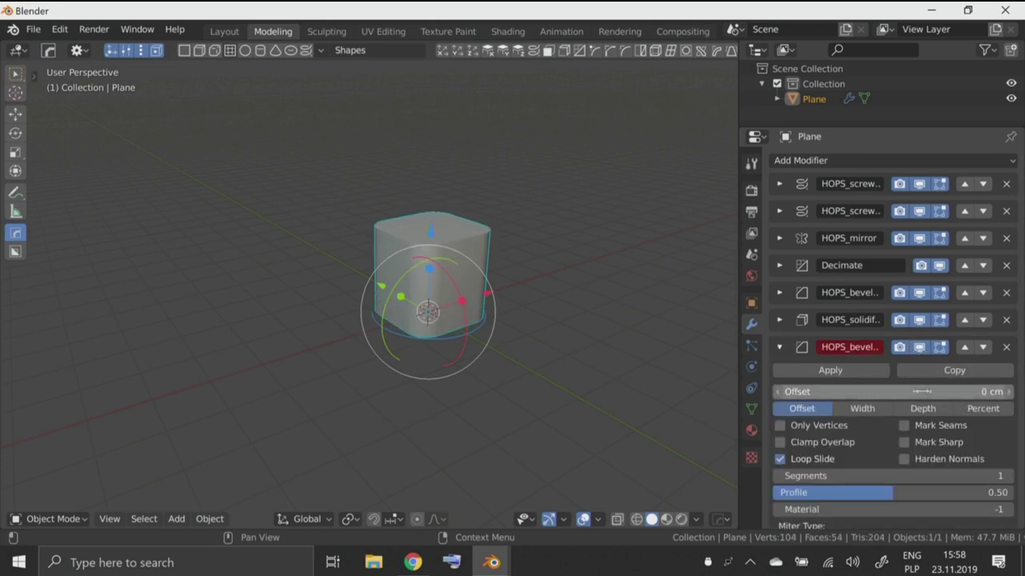
drag(921, 391, 931, 391)
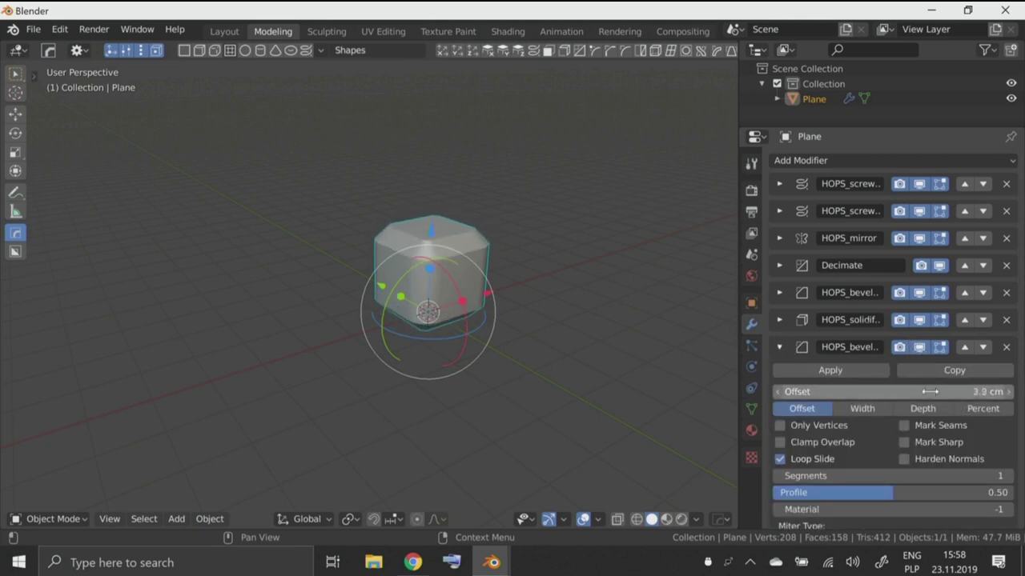
click(787, 341)
Show the last bevel in the viewport and narrow the 2.2 cm bevel's offset to 0.9 cm.
click(918, 375)
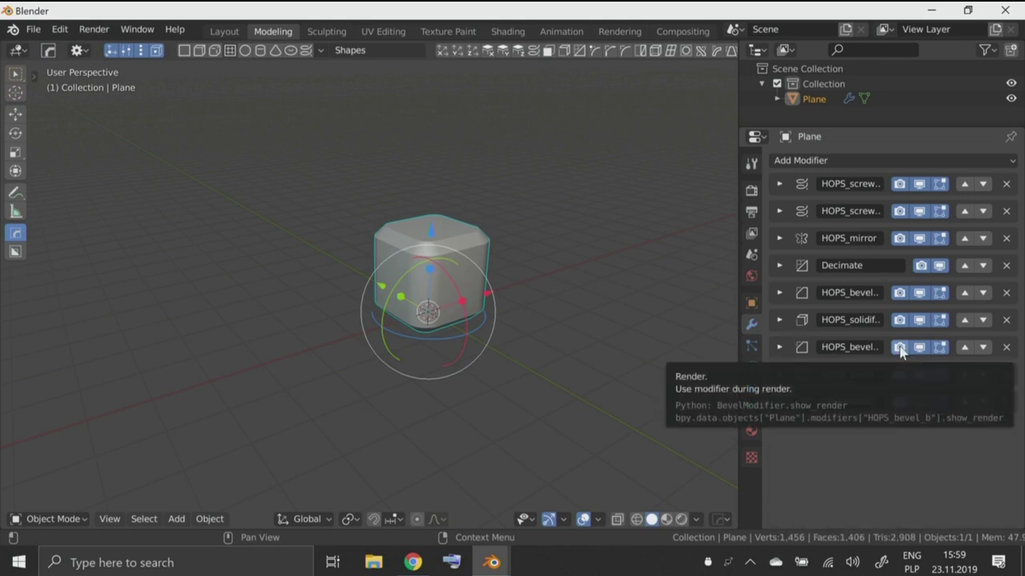
click(779, 347)
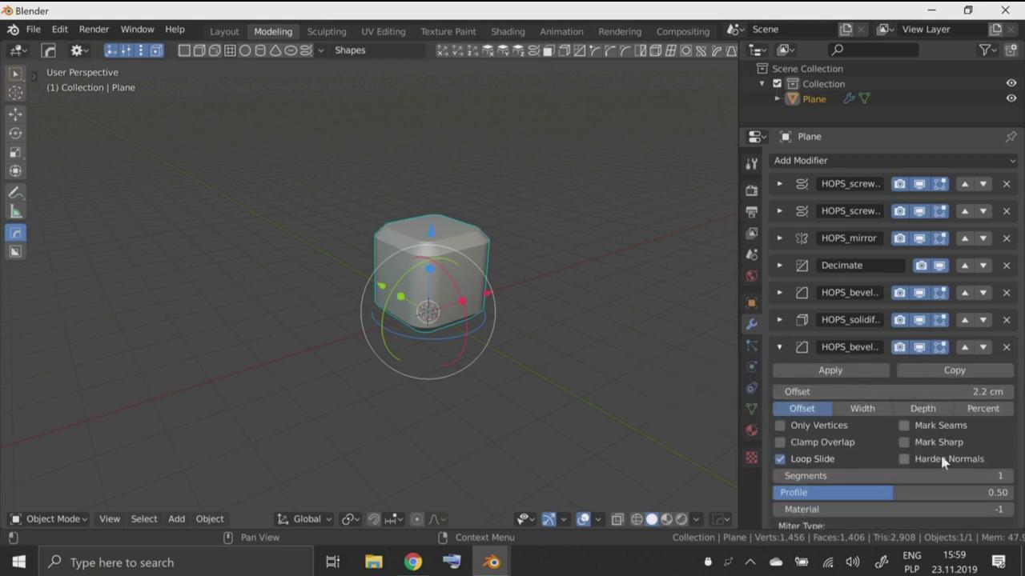
scroll(940, 453, down, 3)
scroll(941, 377, down, 3)
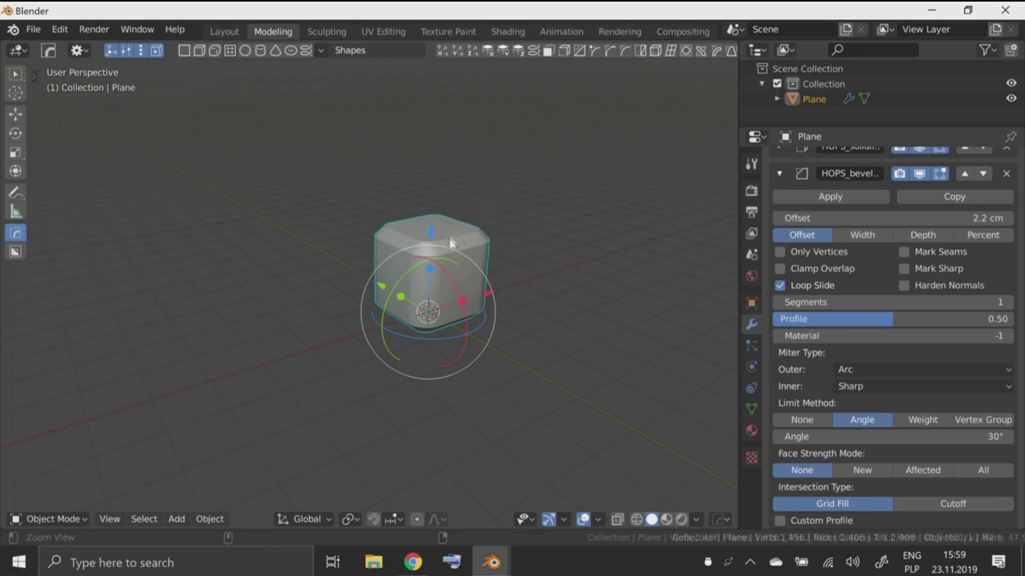
scroll(448, 236, up, 3)
scroll(438, 243, up, 5)
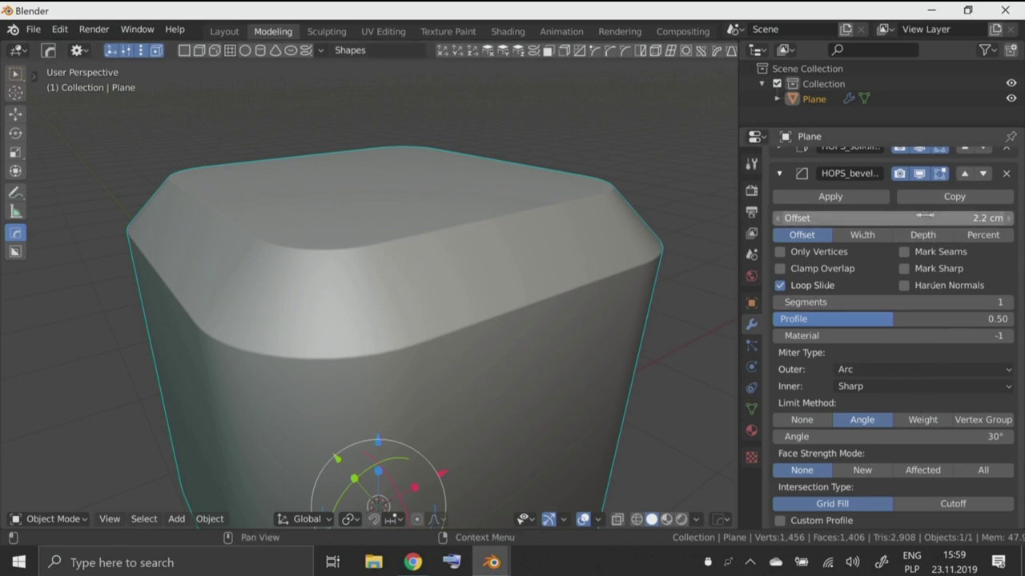
drag(917, 223, 896, 222)
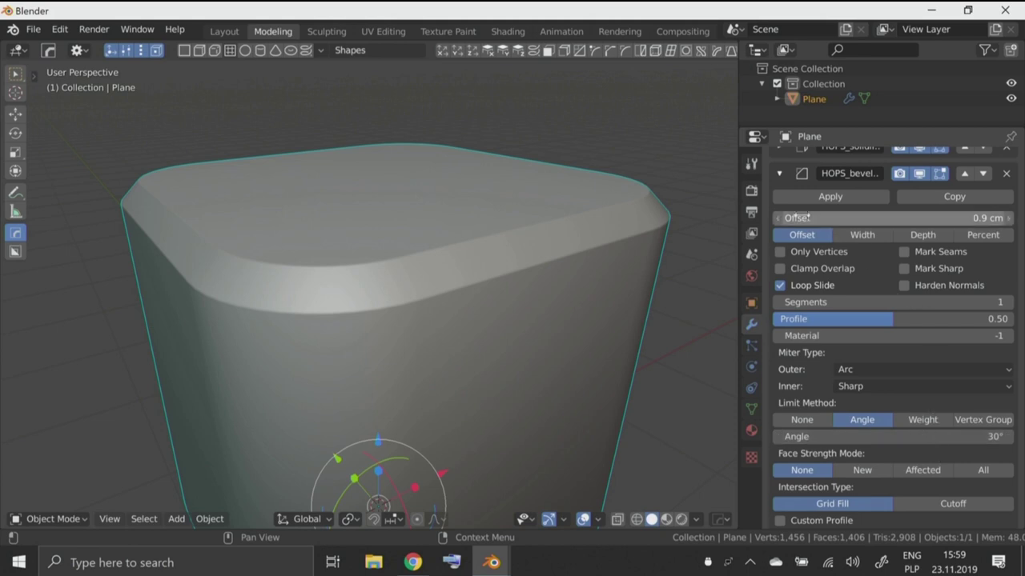
click(779, 173)
Set the last HOPS bevel's offset to about 0.11 cm and show WeightedNormal in the viewport.
click(780, 373)
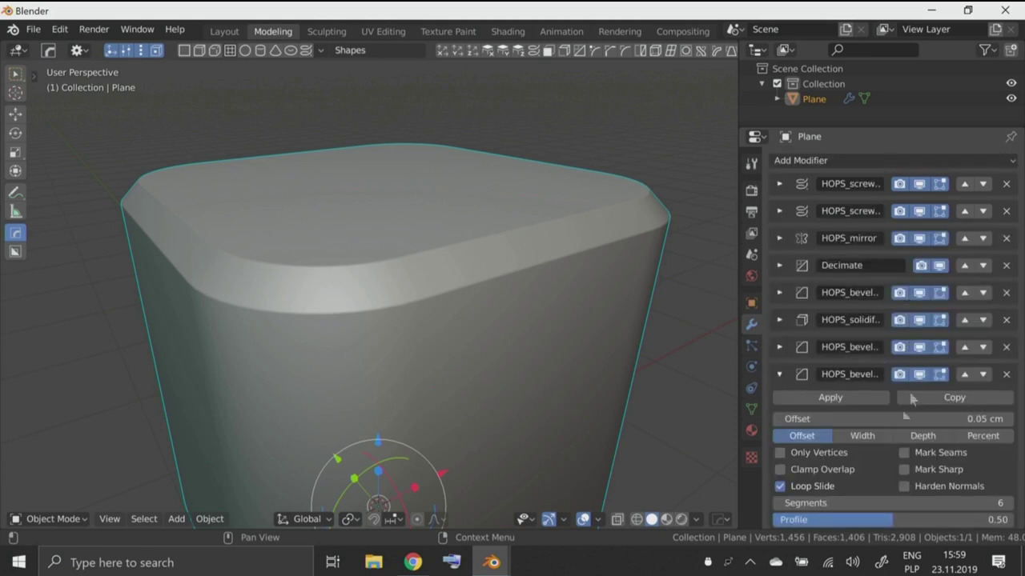
drag(913, 419, 904, 415)
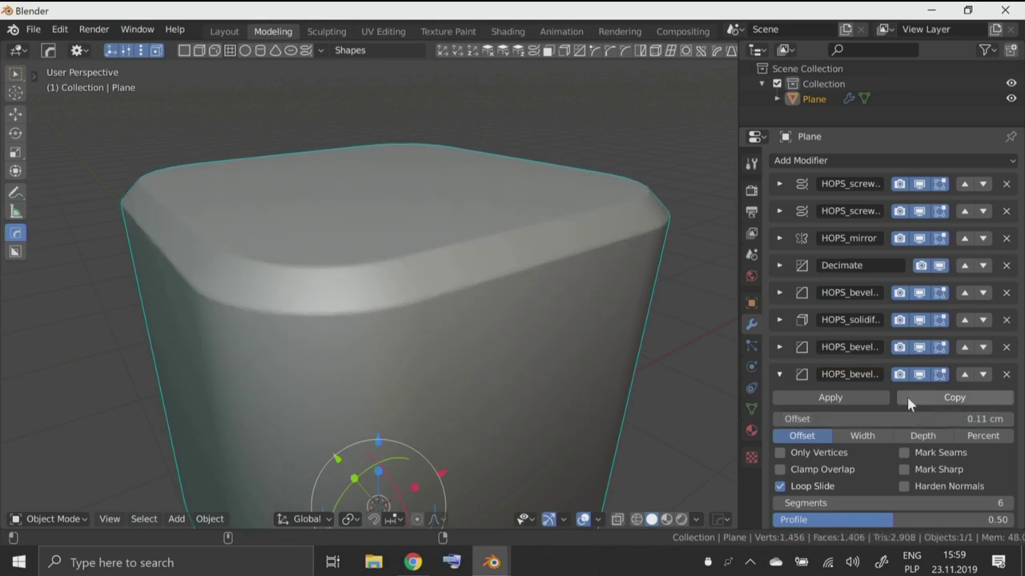
click(779, 374)
click(780, 401)
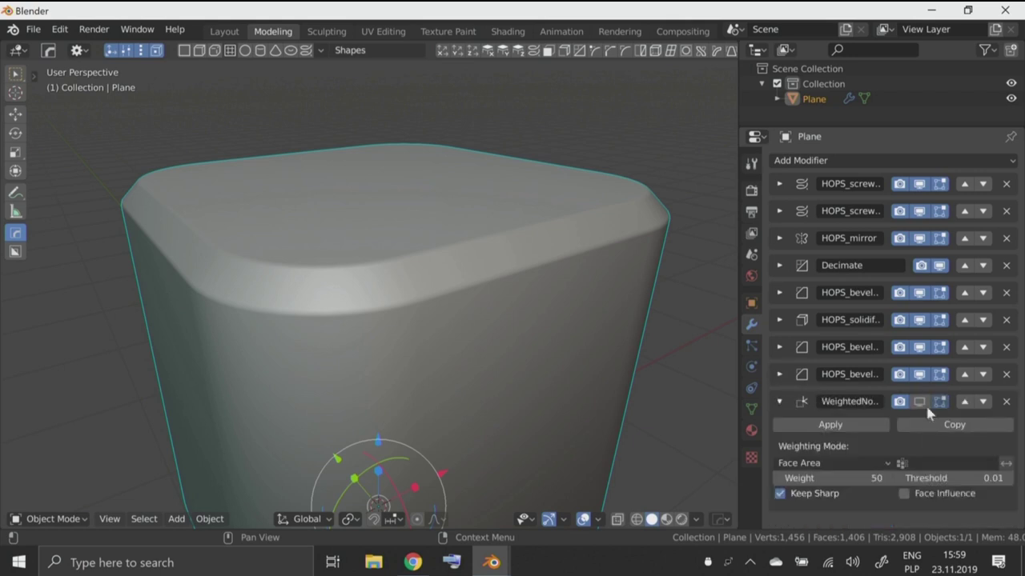
click(919, 401)
click(779, 401)
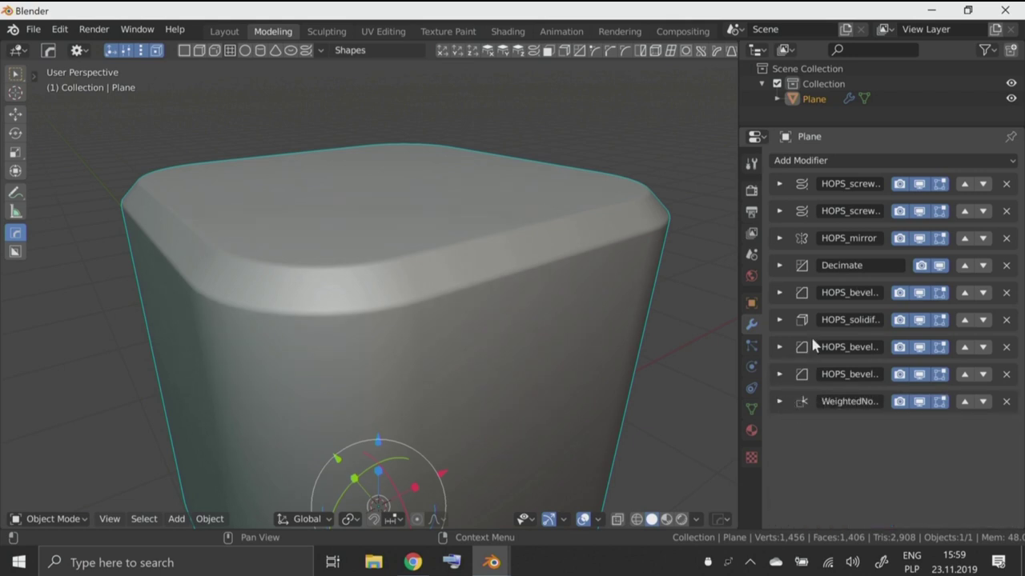
scroll(421, 267, down, 5)
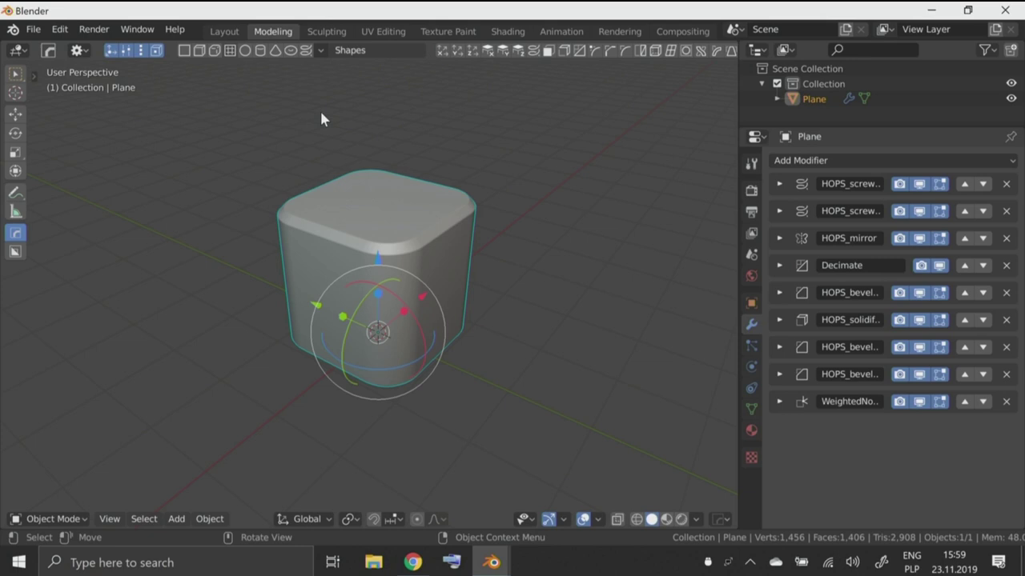
Add a HOPS ring on top of the block and collapse its screw and solidify modifier panels.
click(290, 50)
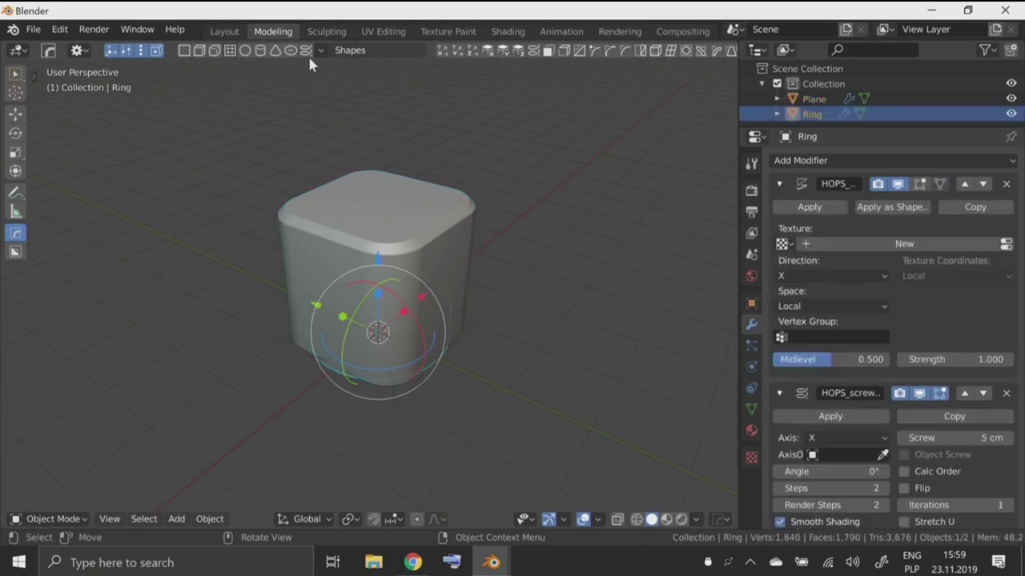
drag(386, 253, 386, 142)
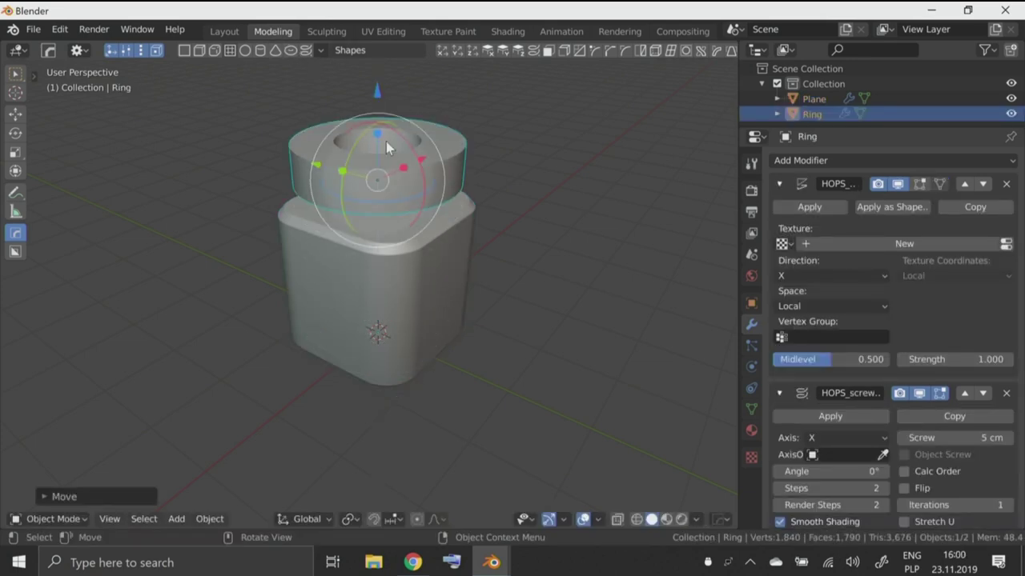
click(779, 184)
click(779, 210)
click(779, 238)
click(780, 265)
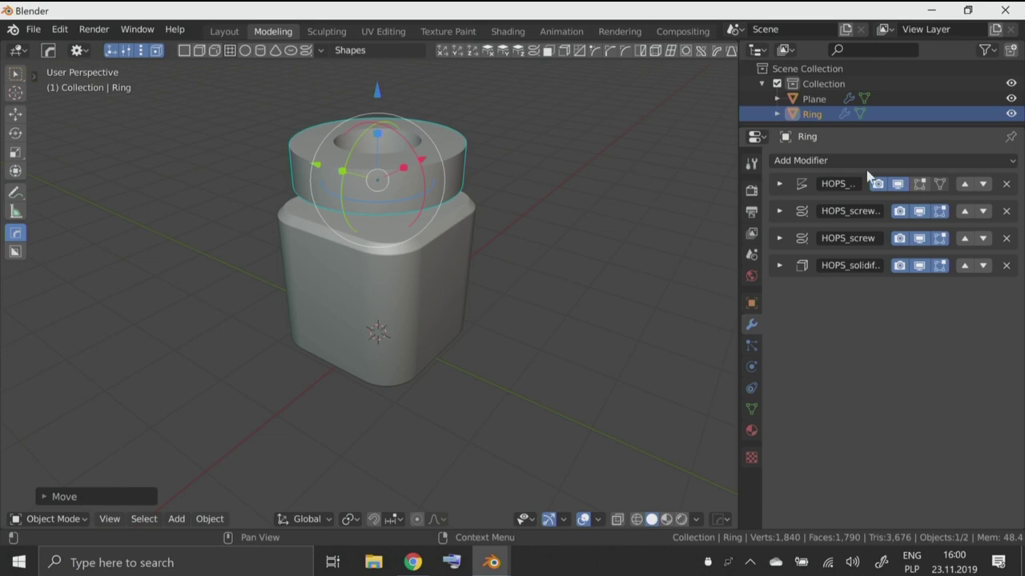
click(778, 185)
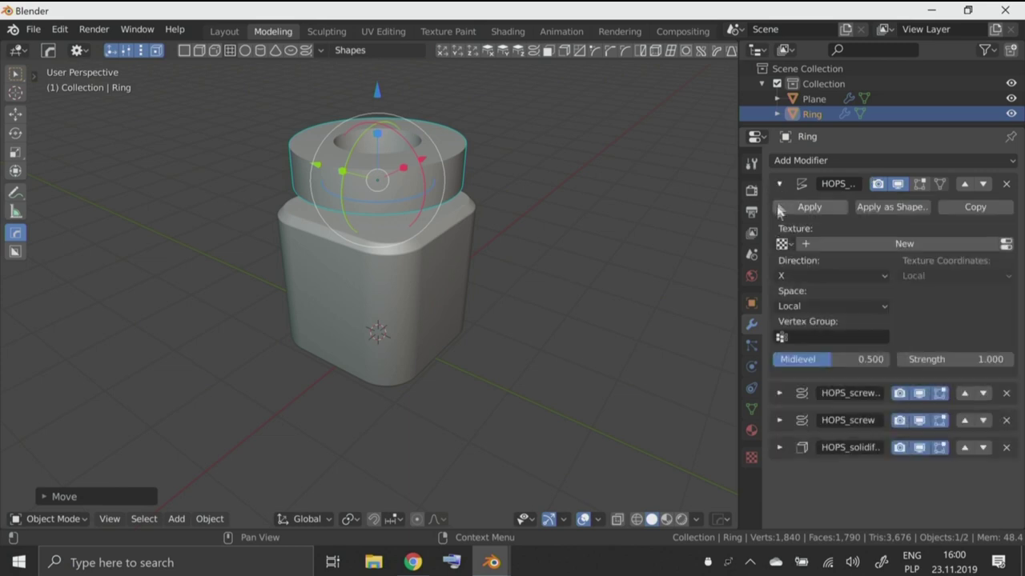
click(778, 184)
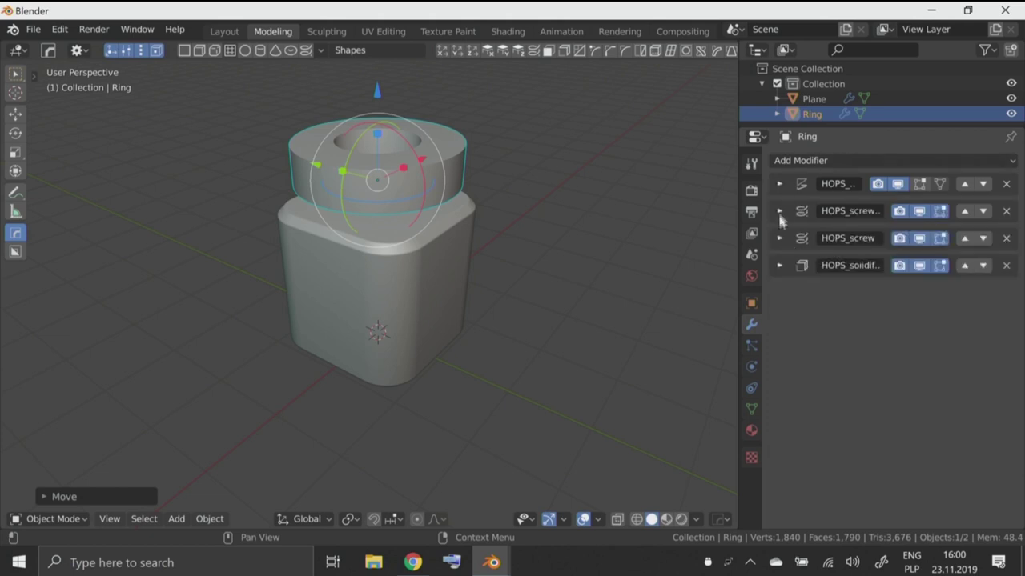
click(779, 211)
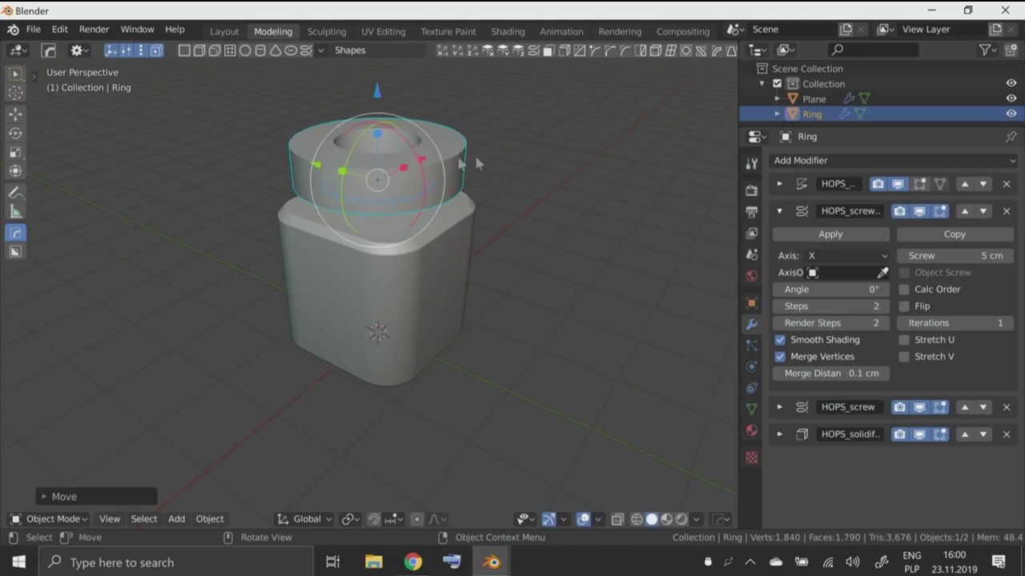
click(885, 211)
click(919, 265)
drag(919, 238, 919, 212)
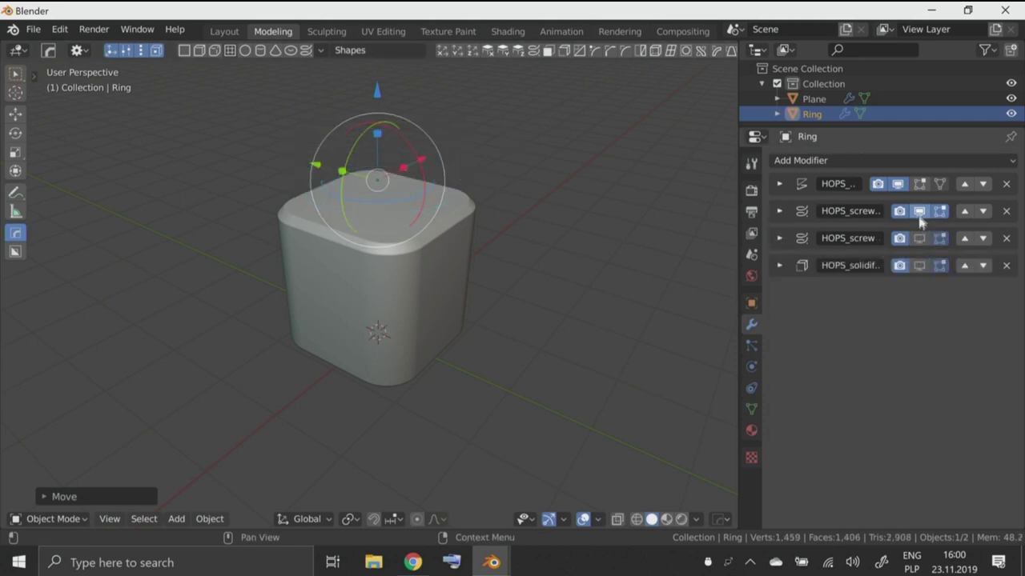
click(919, 213)
click(921, 238)
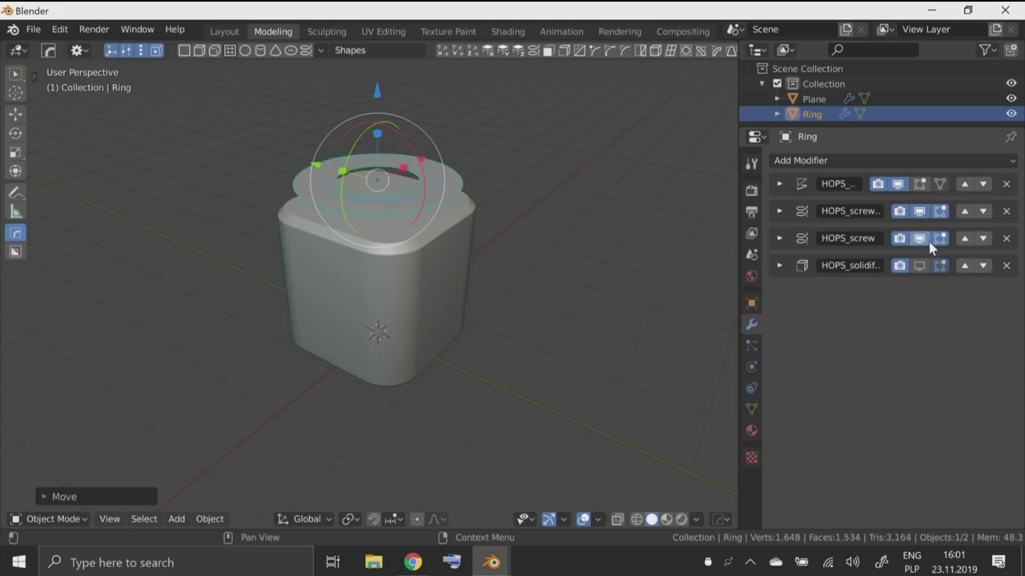
click(779, 238)
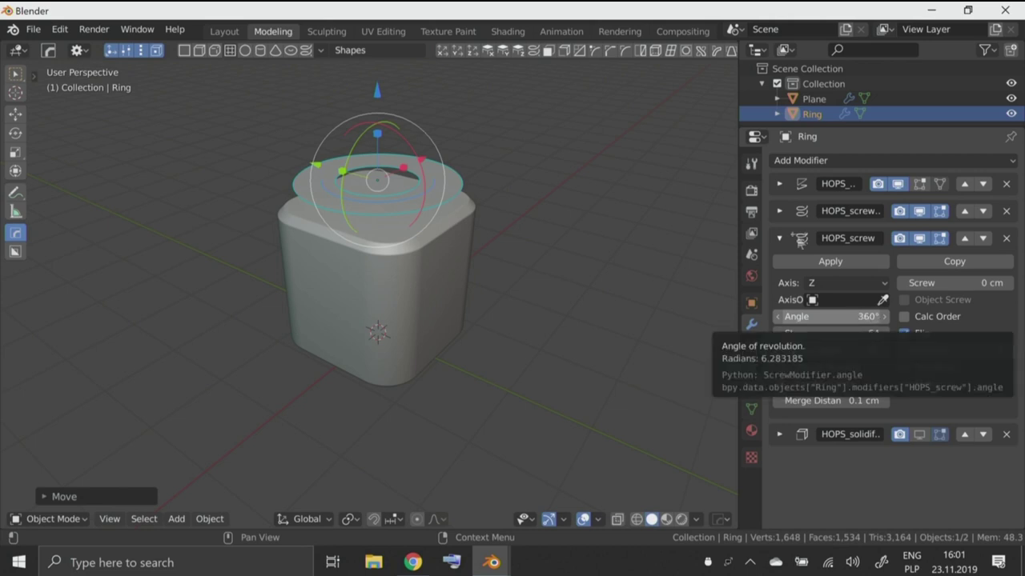
click(779, 238)
click(778, 263)
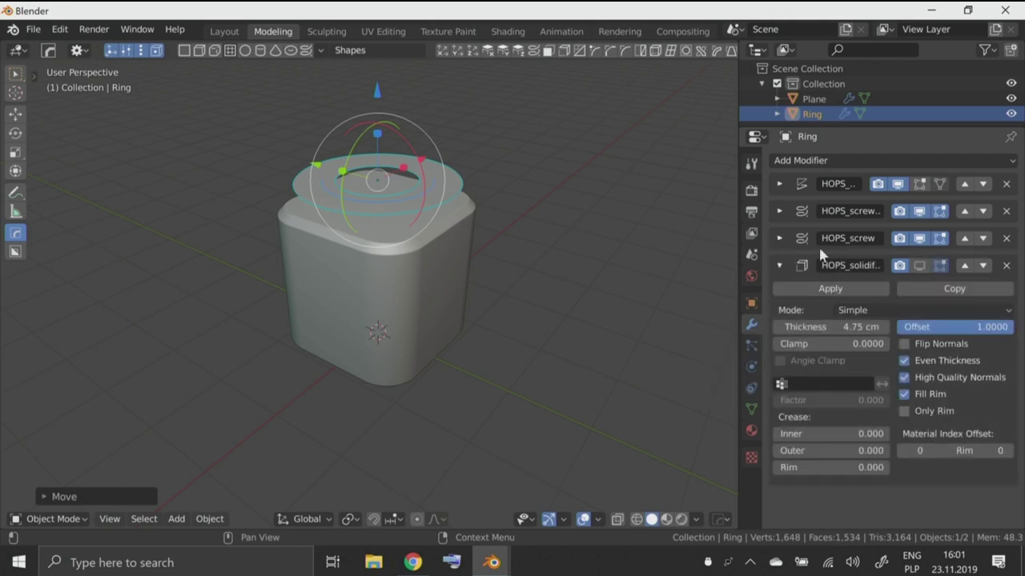
click(779, 265)
click(919, 265)
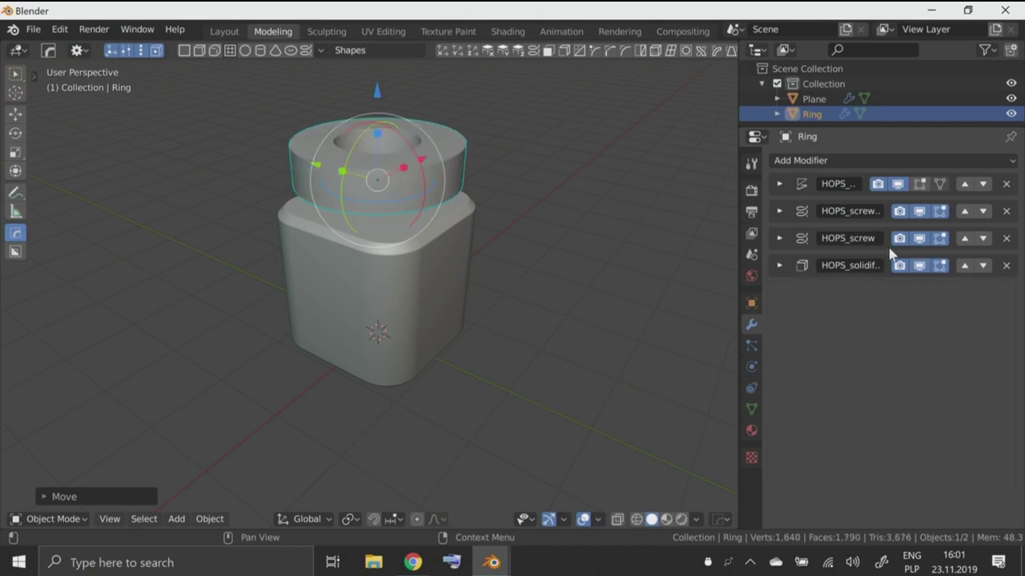
Scale the Ring up and lower it along Z around the block's middle.
key(s)
click(384, 98)
key(g)
key(z)
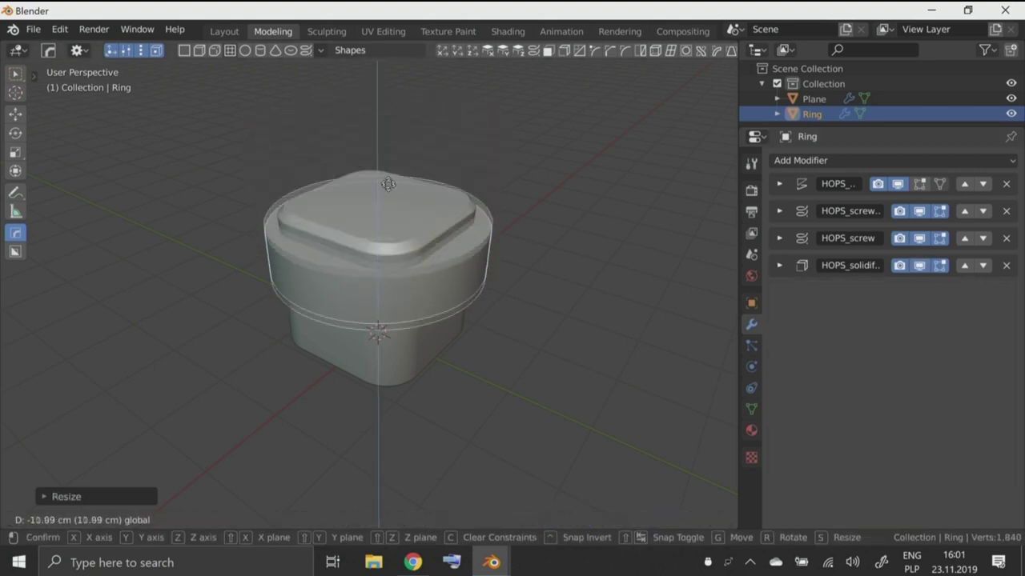
click(406, 185)
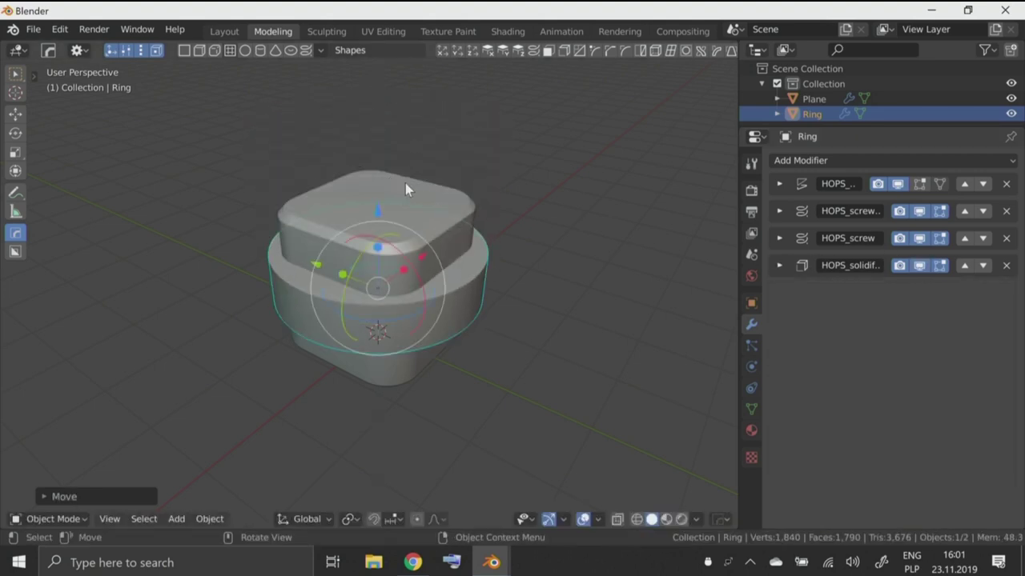
Give the rounded block a Boolean modifier using Ring as the cutter object.
shift+click(453, 200)
click(463, 210)
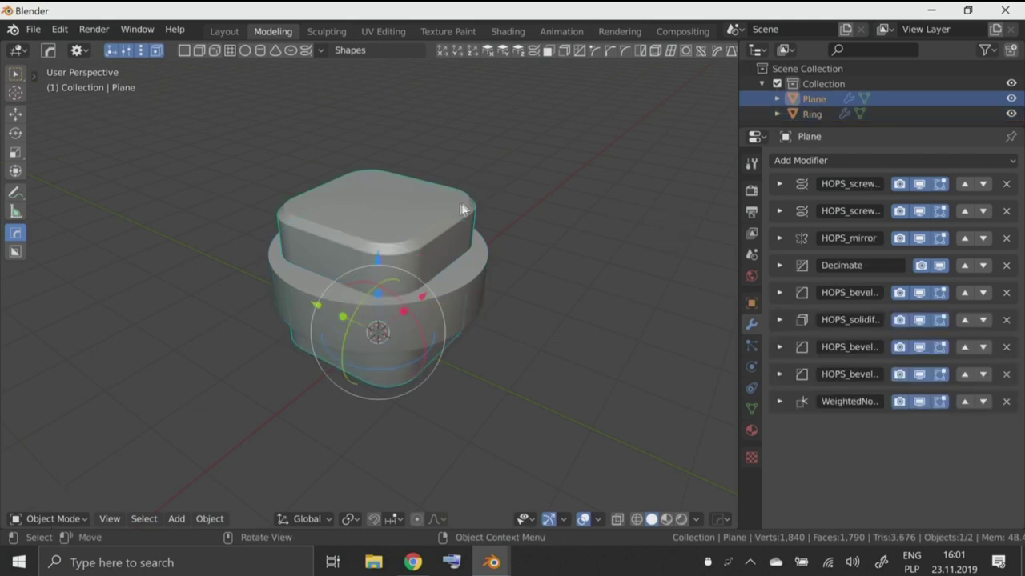
click(857, 162)
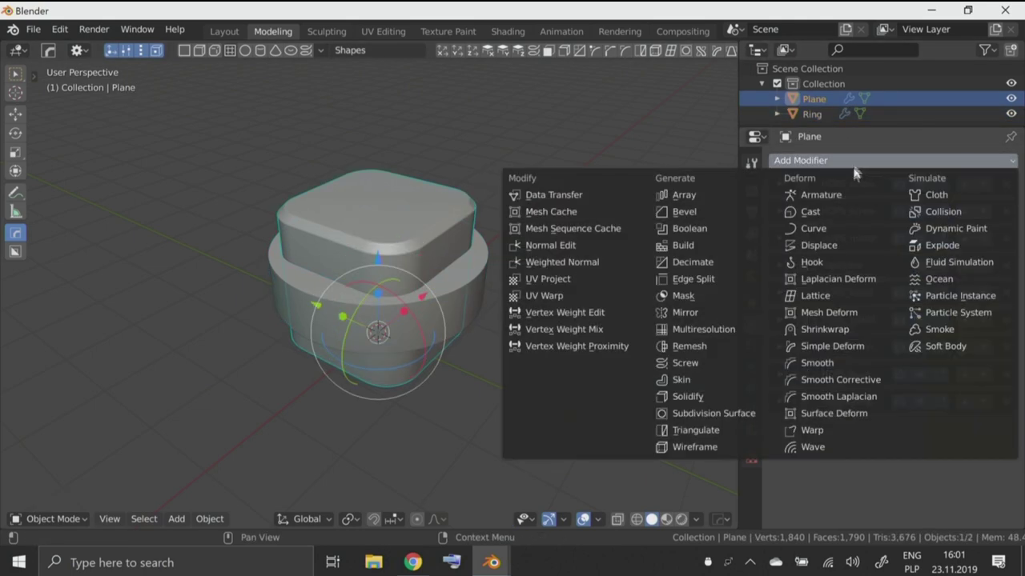
click(731, 229)
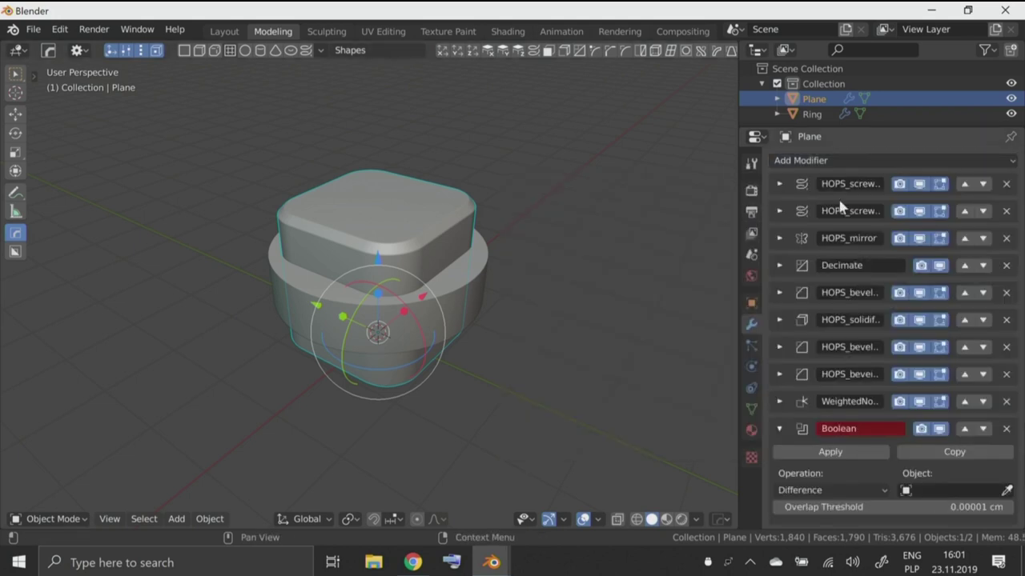
click(945, 490)
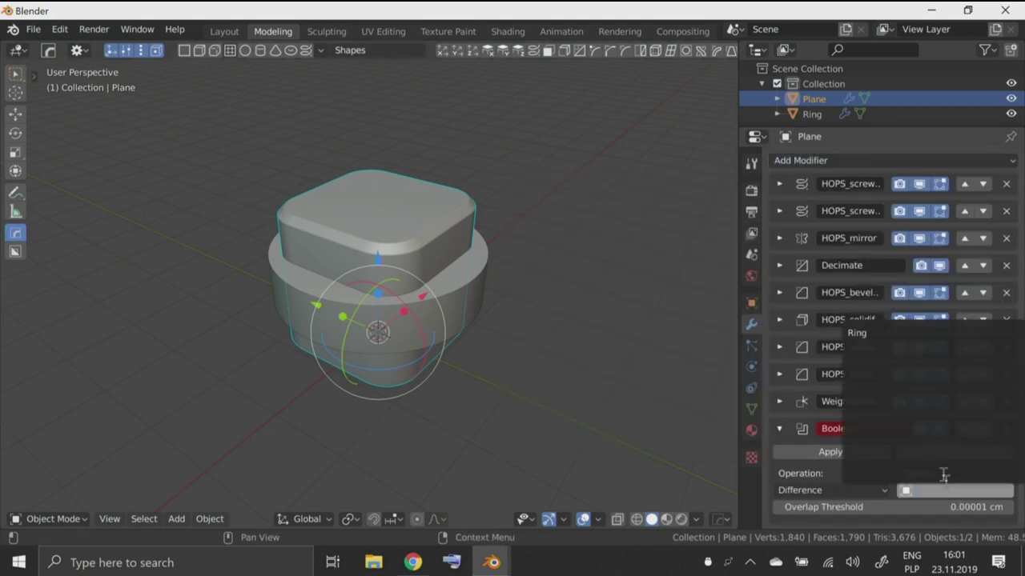
click(857, 333)
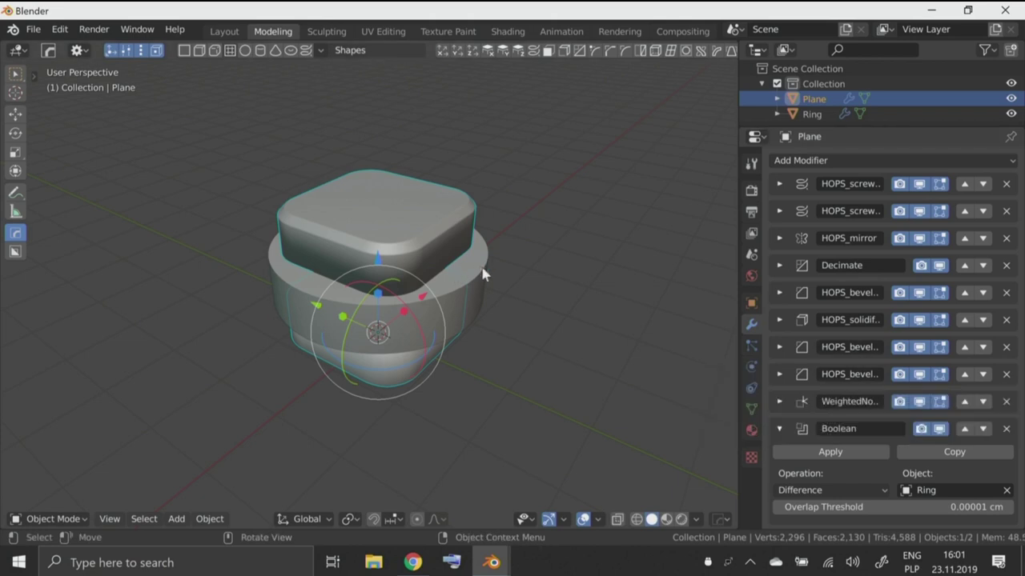
Hide the Ring and move the Boolean modifier above WeightedNormal.
click(483, 270)
key(h)
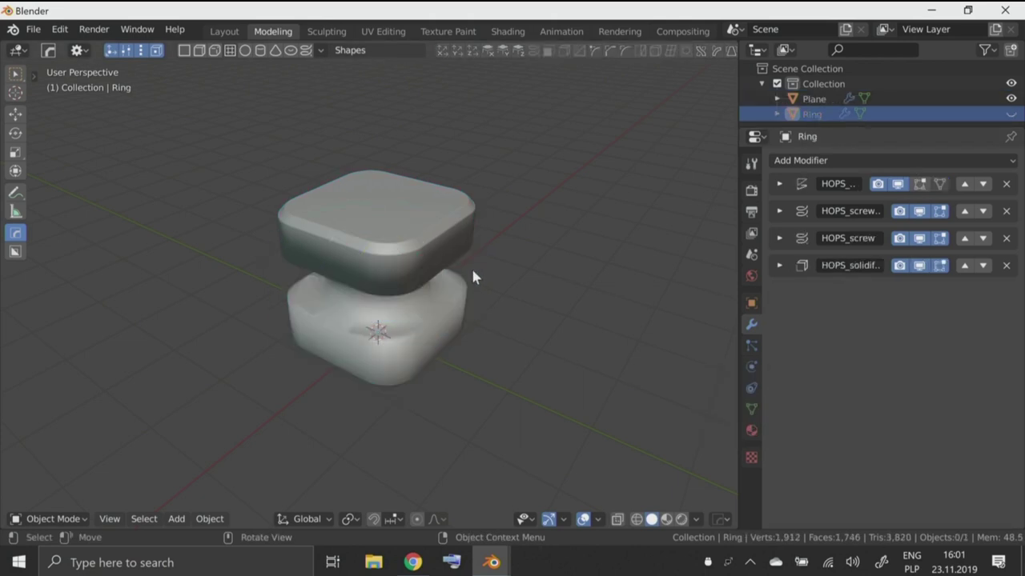
click(434, 231)
click(779, 428)
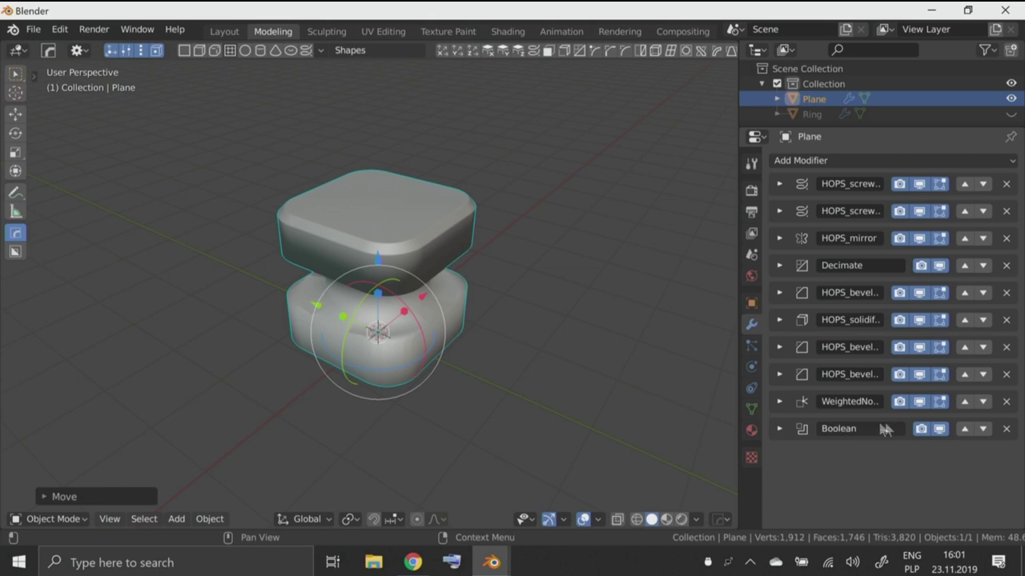
click(965, 429)
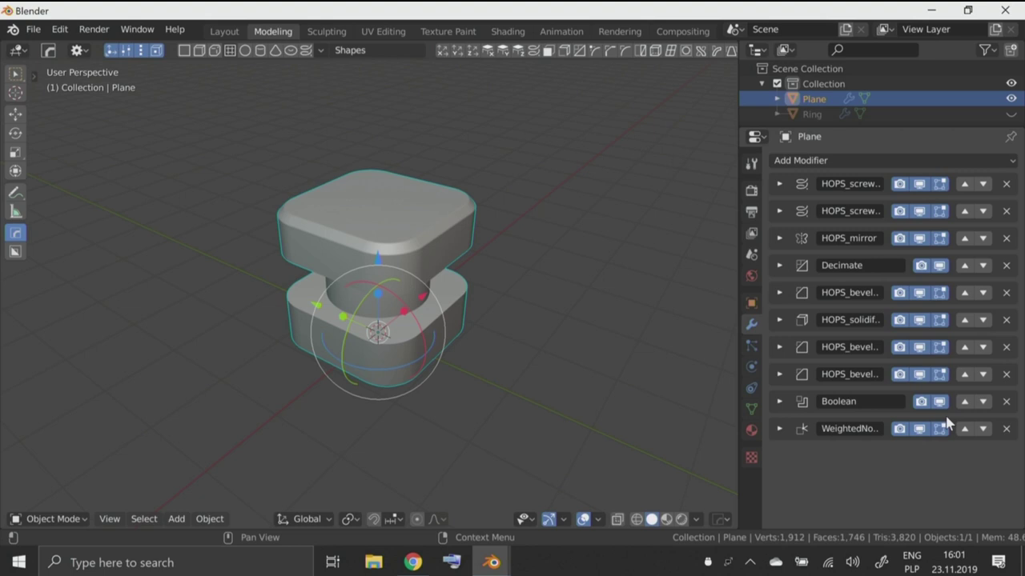
Unhide the Ring, raise it about 3.2 cm along Z, then hide it again.
middle_drag(477, 228, 461, 224)
key(alt+a)
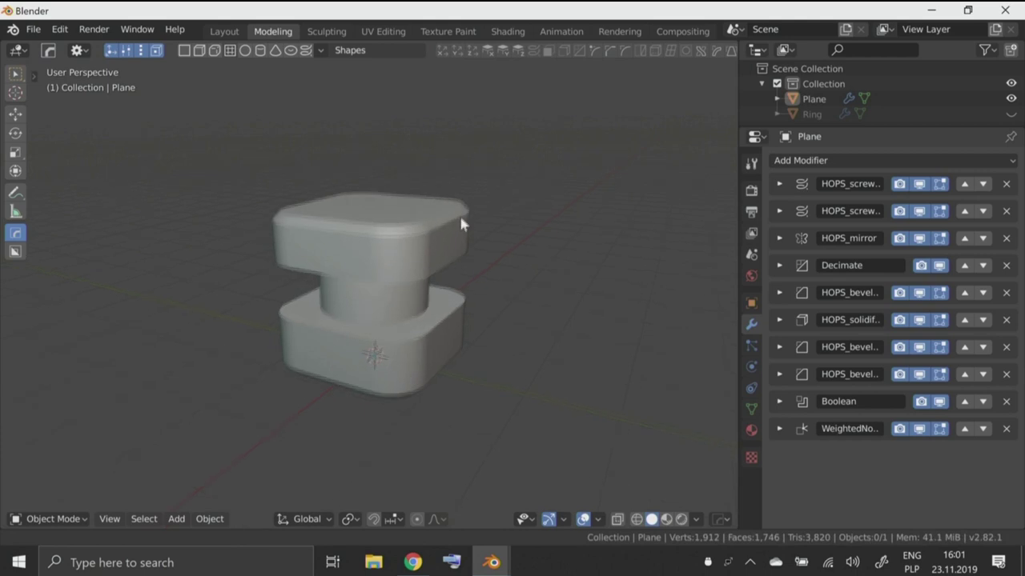
key(alt+h)
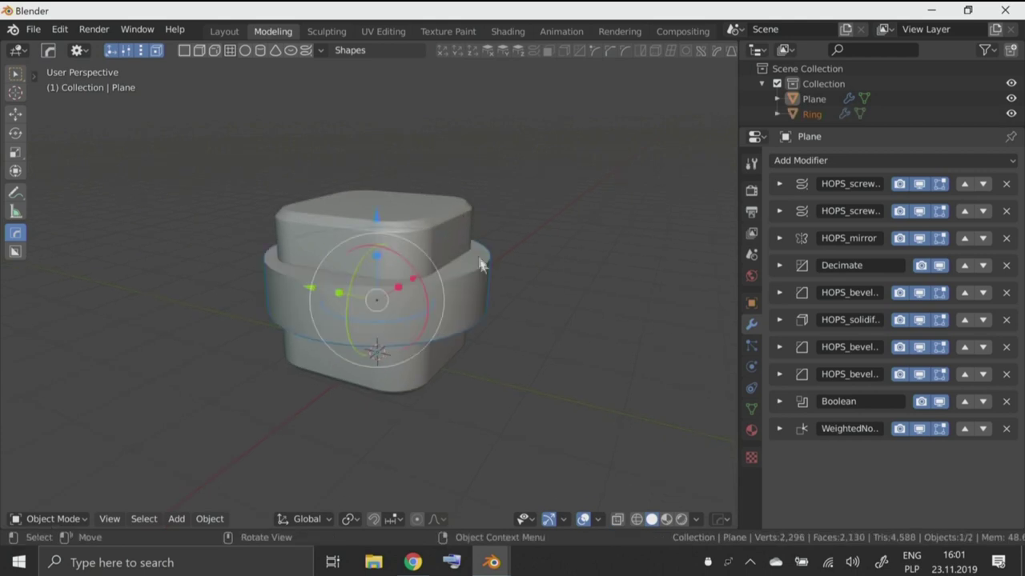
click(480, 265)
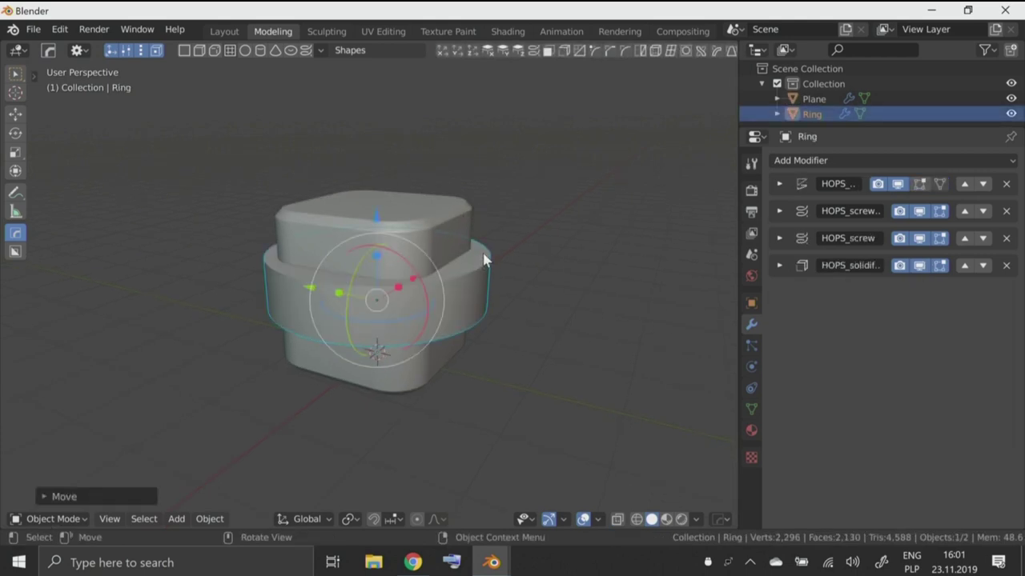
key(g)
key(z)
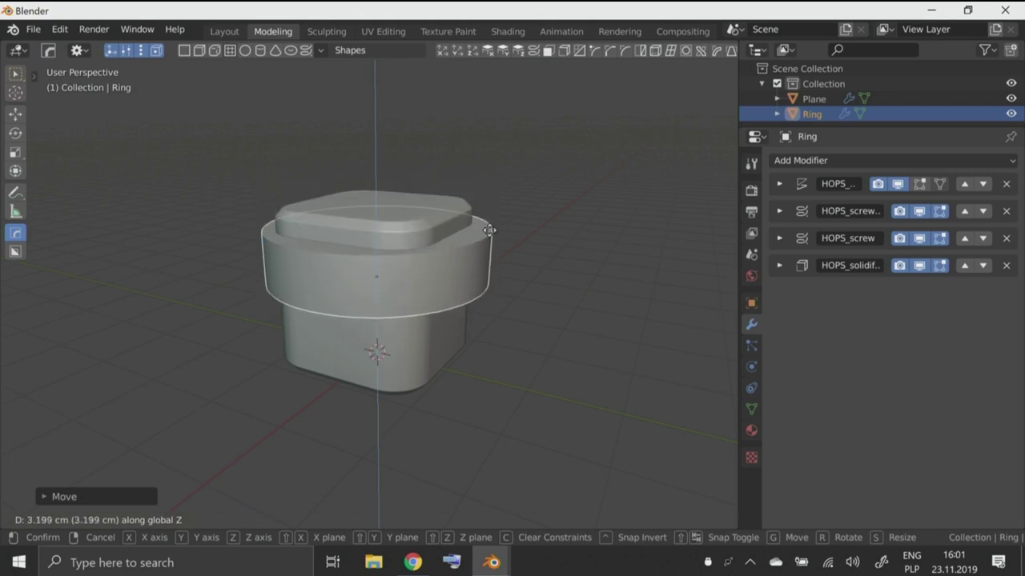
click(488, 230)
key(h)
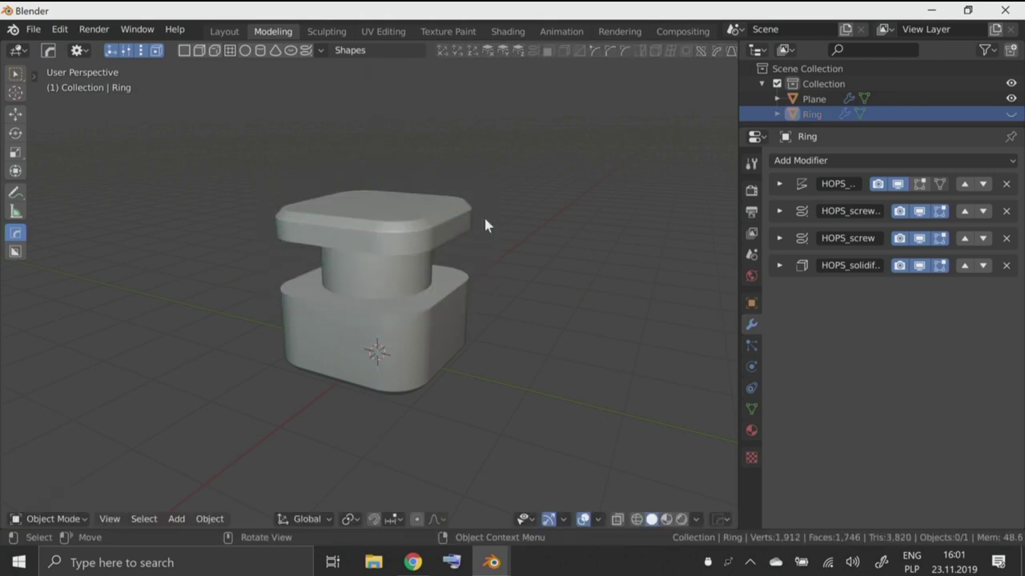
Select Plane and expand then collapse its first screw modifier panel.
click(427, 224)
click(780, 185)
click(780, 184)
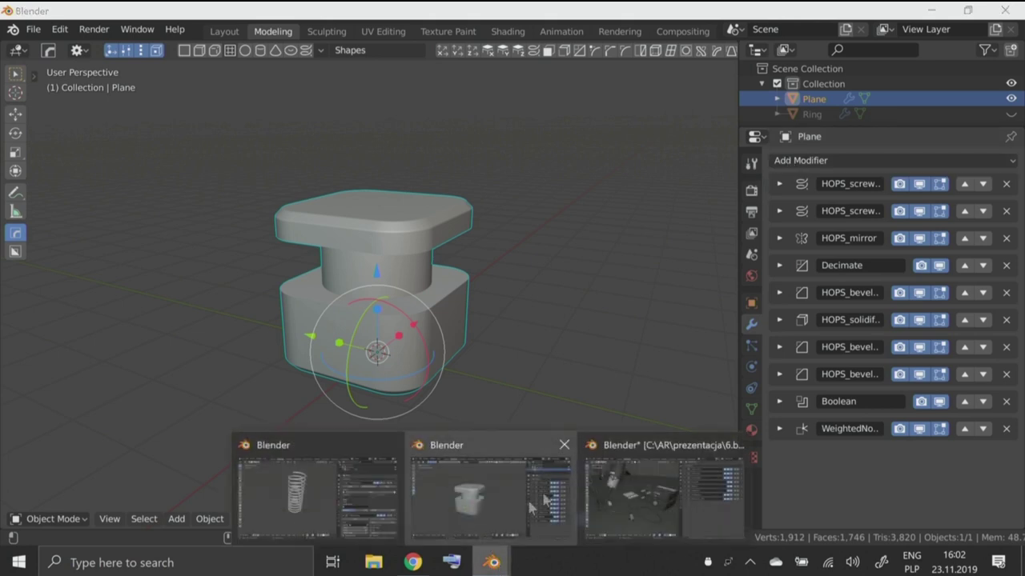
mouse_move(492, 562)
click(624, 448)
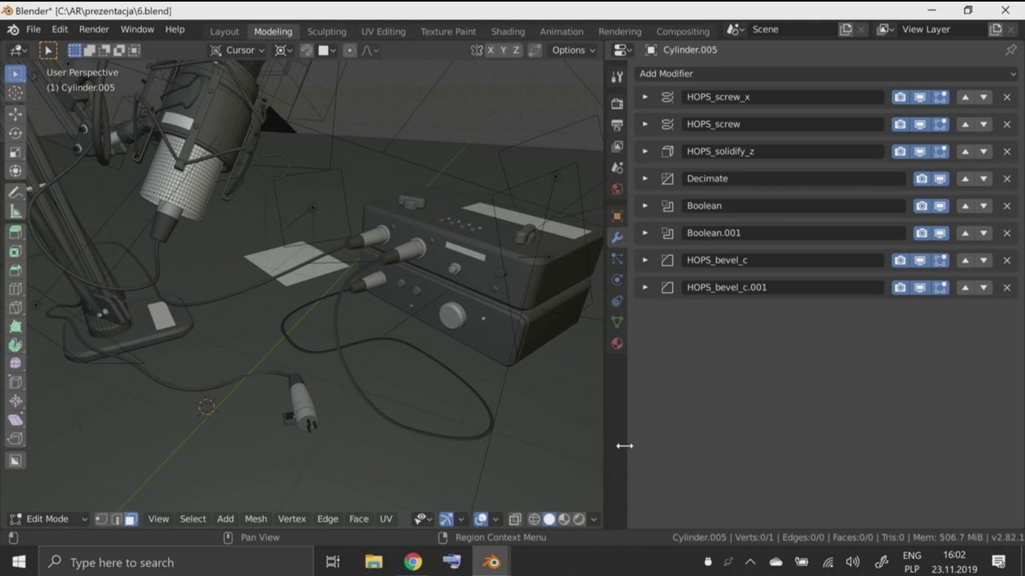
mouse_move(421, 114)
middle_down()
mouse_move(427, 210)
mouse_move(433, 164)
mouse_move(437, 176)
middle_up()
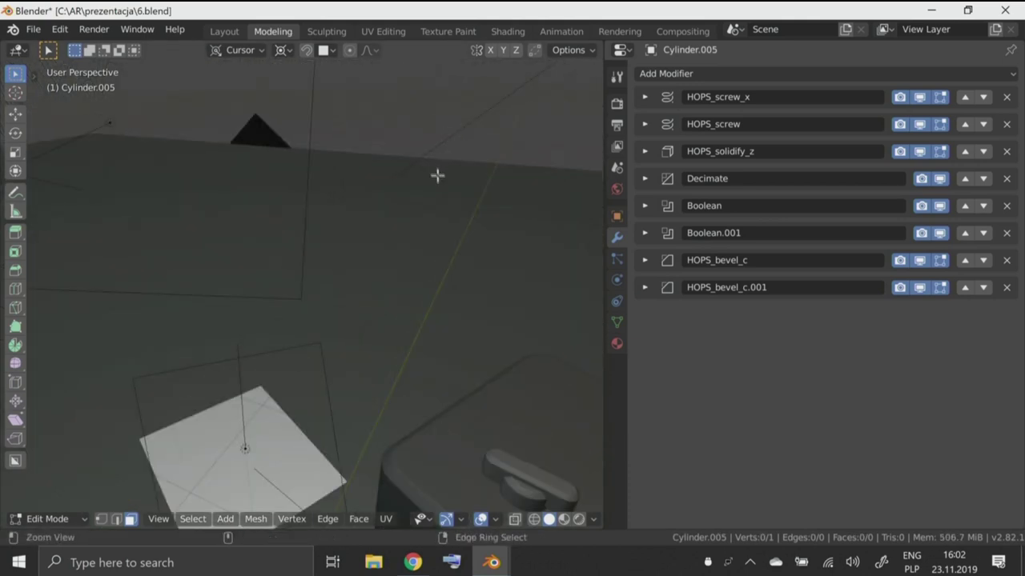
scroll(438, 176, down, 6)
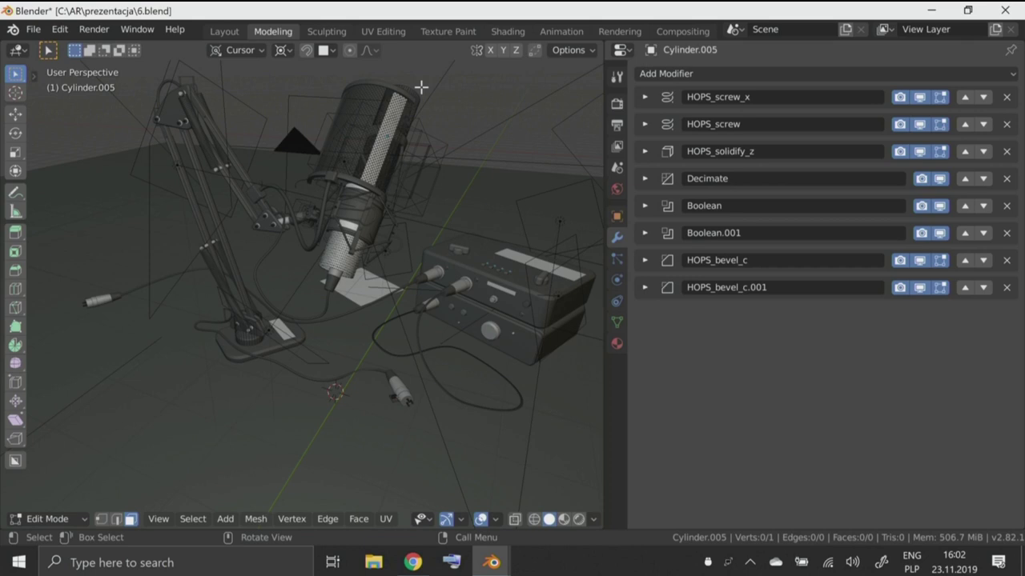
click(645, 97)
click(716, 126)
click(727, 124)
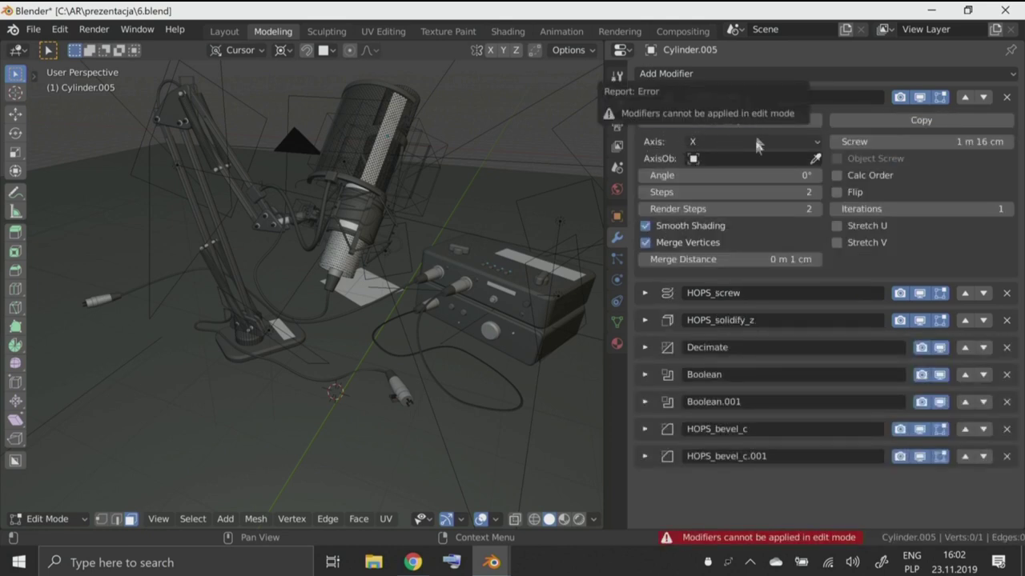
key(Tab)
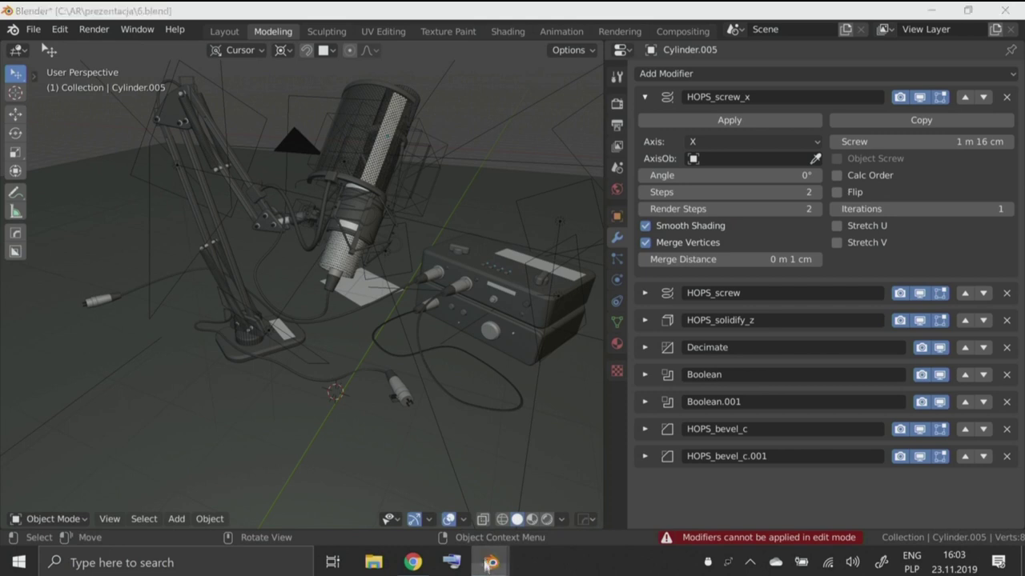
click(472, 480)
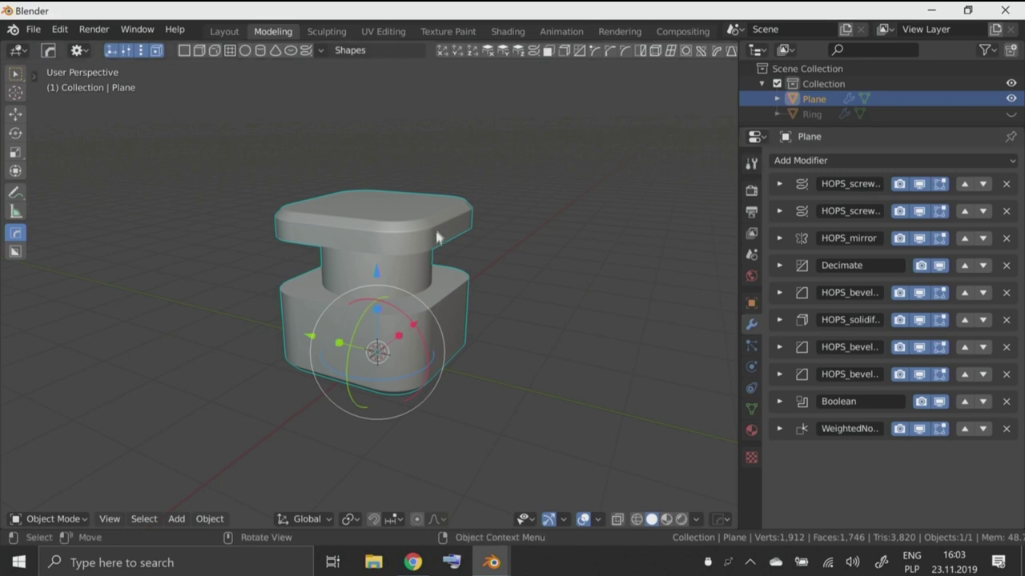
Apply the block's two HOPS_screw, HOPS_mirror and Decimate modifiers.
click(787, 186)
click(786, 186)
click(795, 191)
click(800, 207)
click(780, 184)
click(804, 208)
click(781, 185)
click(813, 209)
Apply the bevel, solidify and Boolean modifiers, and hide WeightedNormal in the viewport.
click(780, 184)
click(814, 208)
click(780, 184)
click(807, 210)
click(780, 185)
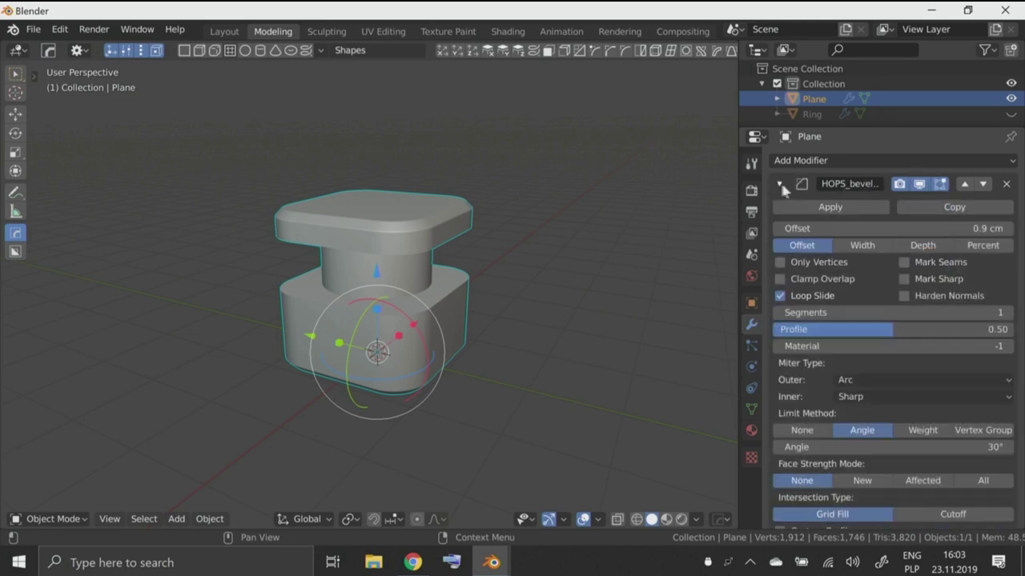
click(804, 207)
click(780, 184)
click(804, 205)
click(781, 185)
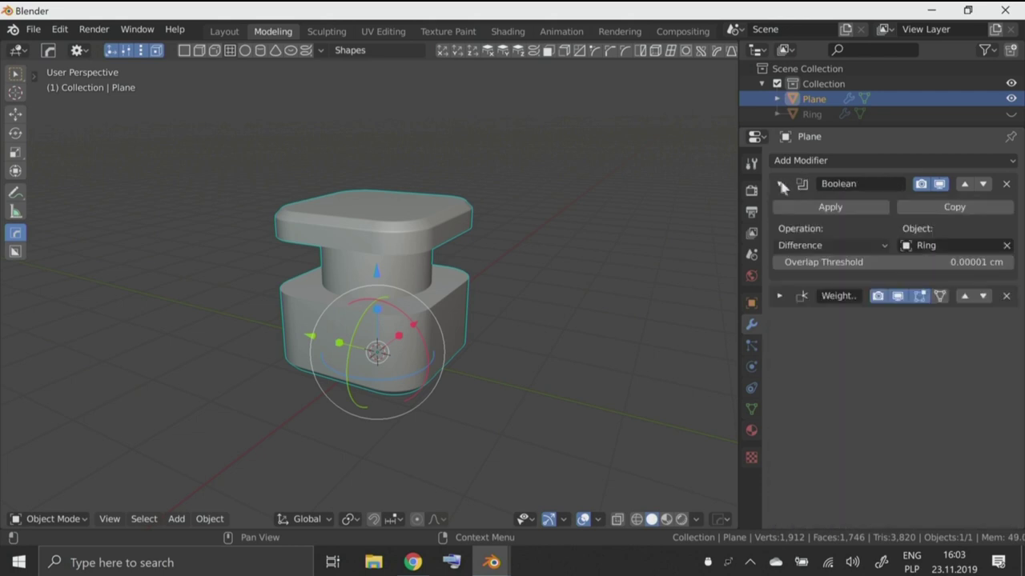
click(815, 208)
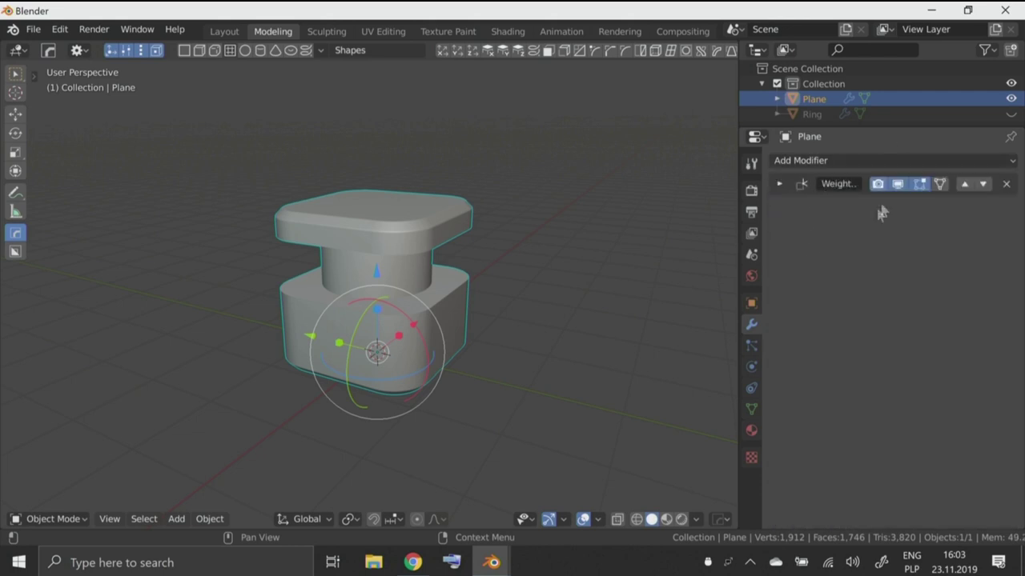
click(897, 185)
click(898, 185)
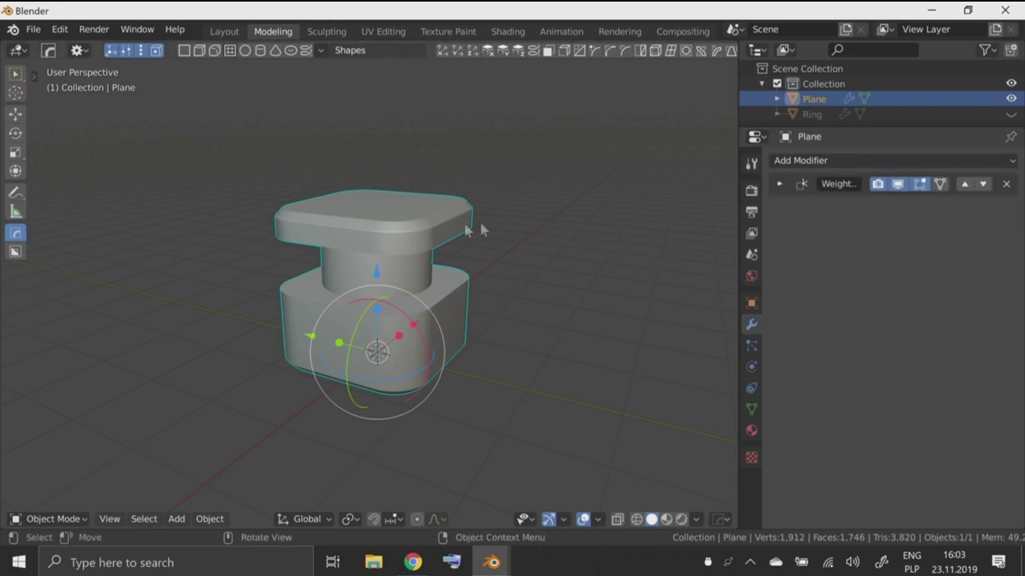
key(Tab)
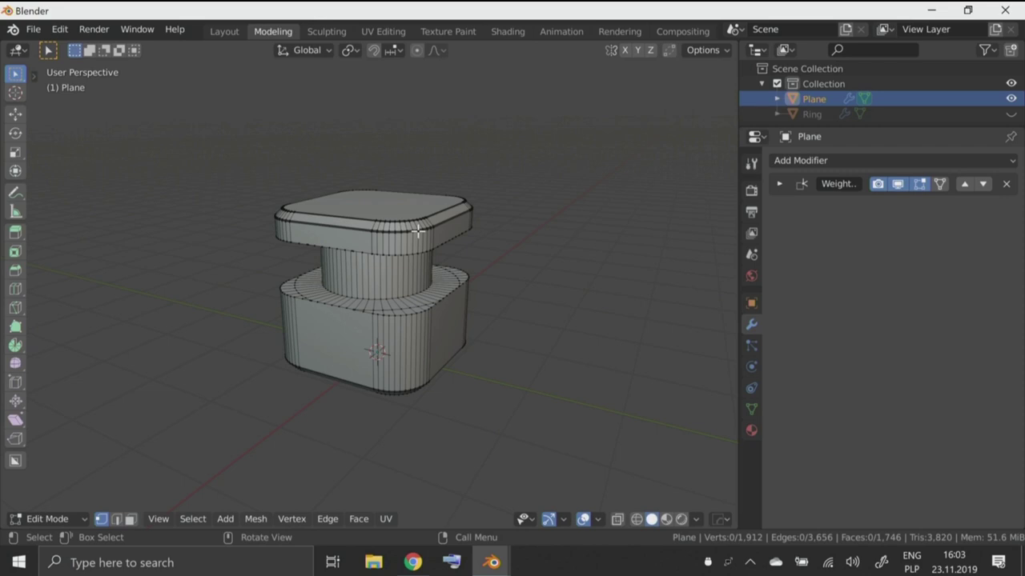
key(Tab)
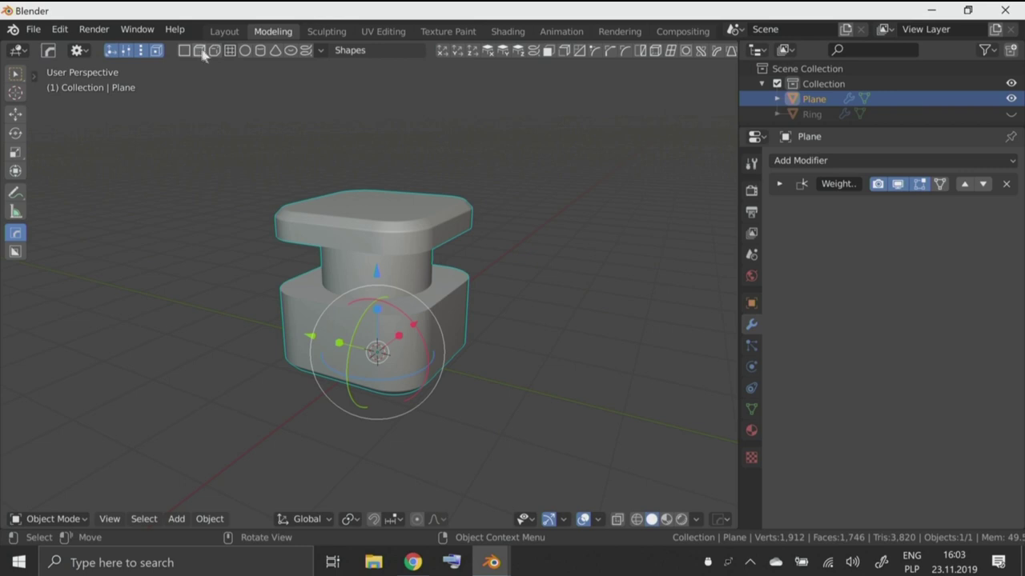
Add a HOPS cube and move it over the block's right side.
click(202, 53)
key(g)
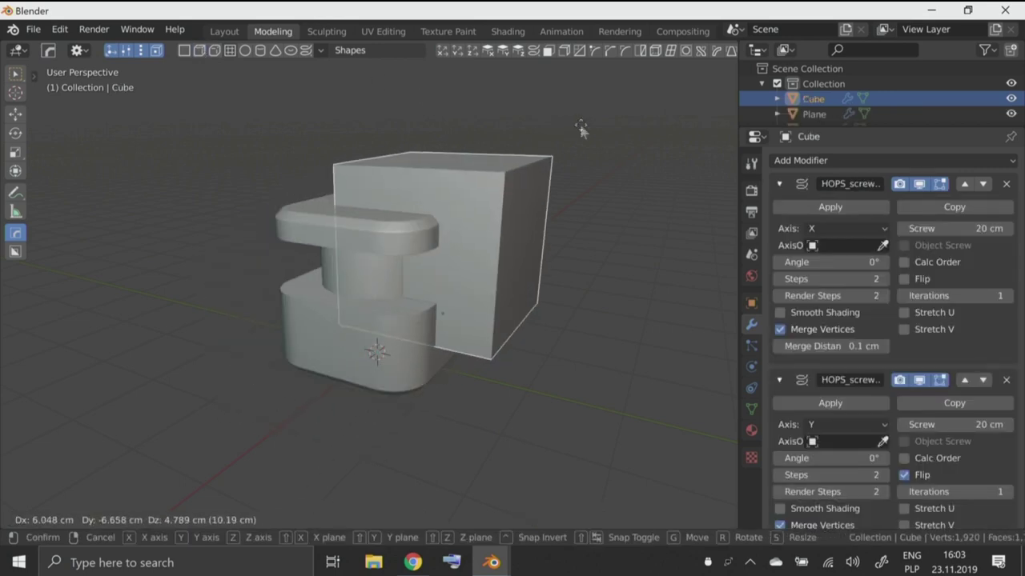
click(581, 130)
shift+click(452, 222)
key(q)
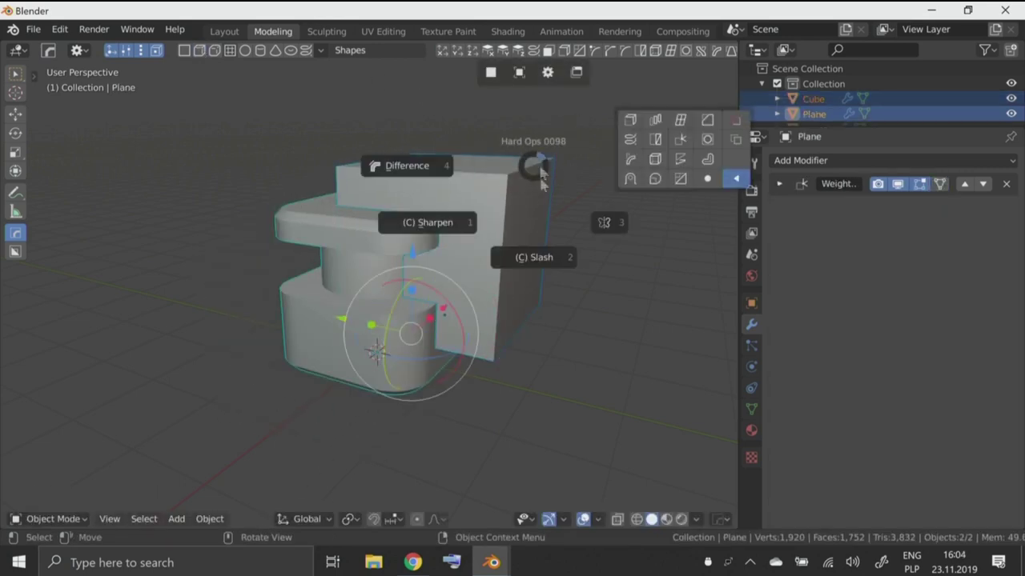
key(Escape)
Select the cube, then the block, and cut the cube away with Hard Ops Difference.
click(390, 224)
click(458, 192)
click(360, 227)
shift+click(508, 168)
key(q)
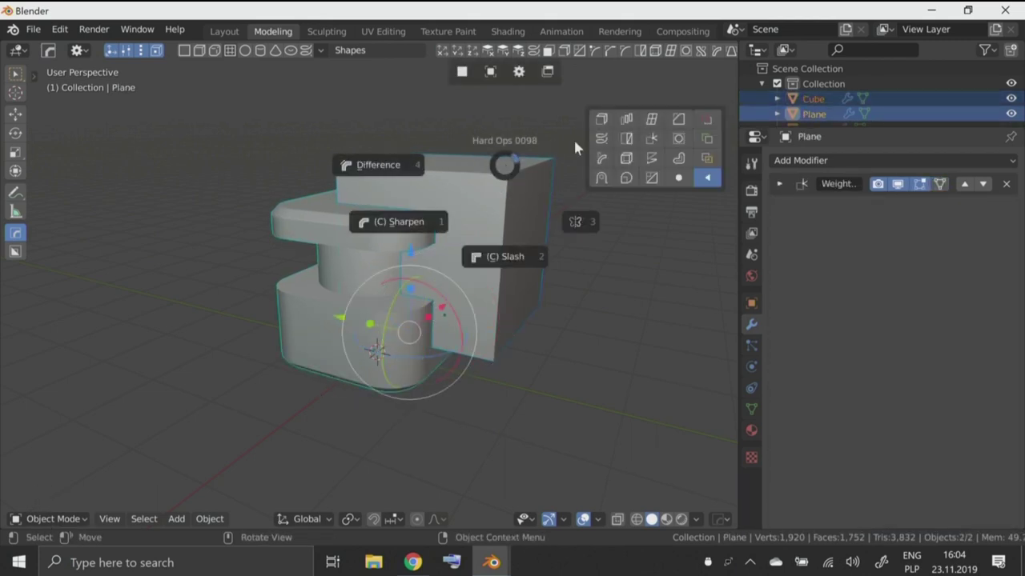
click(704, 120)
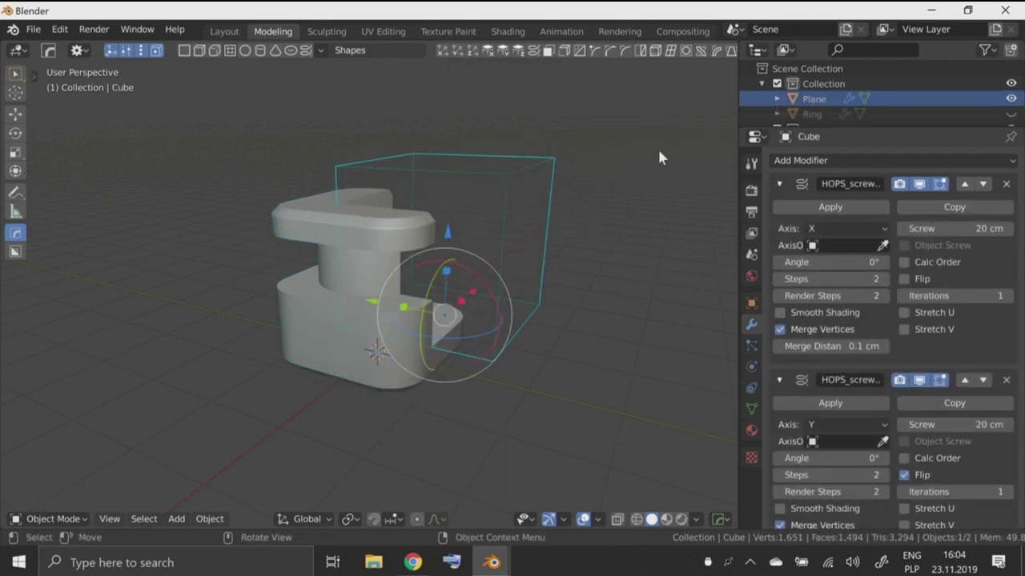